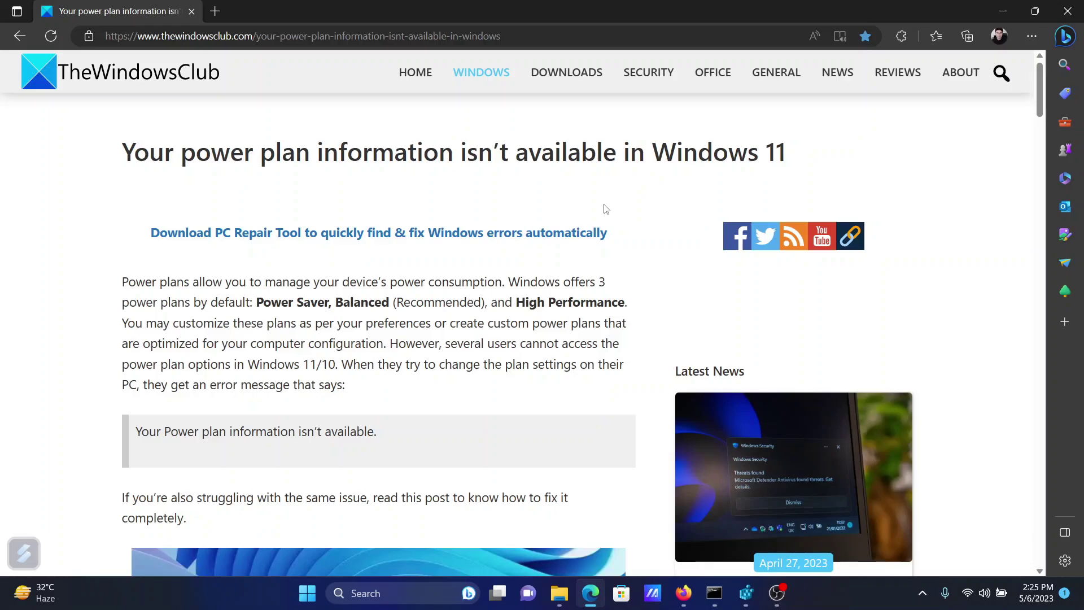
Scroll the article to fix 1, Restore default power plans, and its powercfg command.
scroll(502, 378, down, 7)
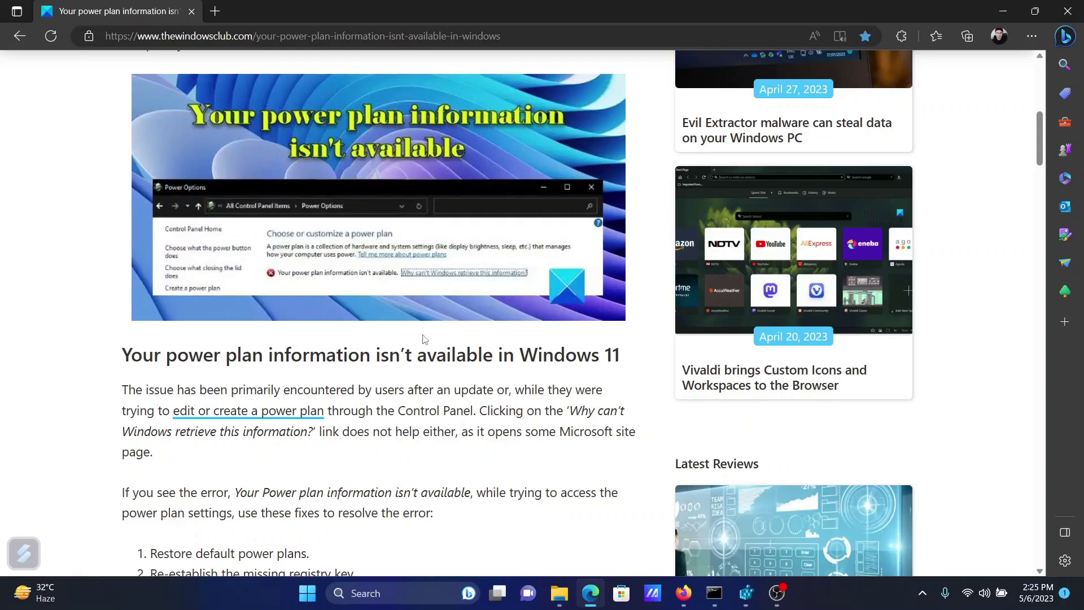
scroll(424, 342, down, 4)
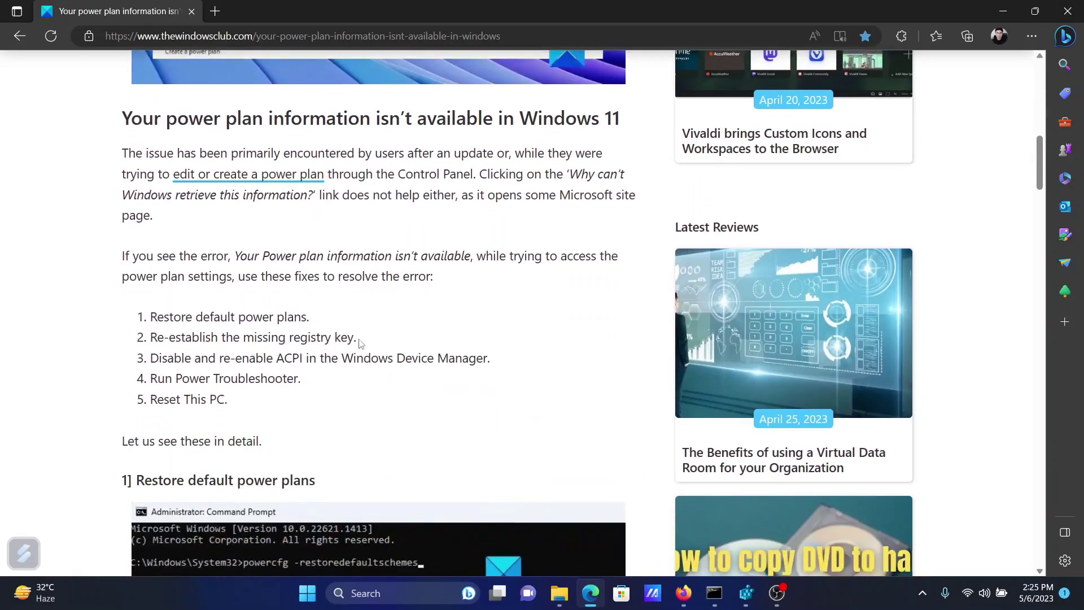
drag(158, 315, 308, 316)
click(310, 337)
scroll(310, 337, up, 1)
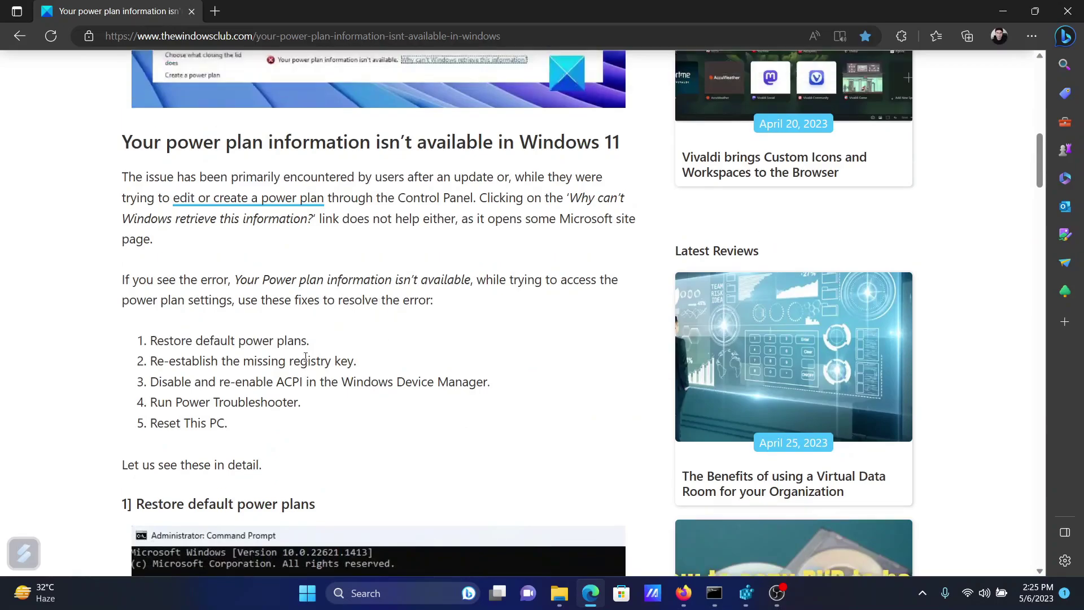
scroll(308, 356, down, 7)
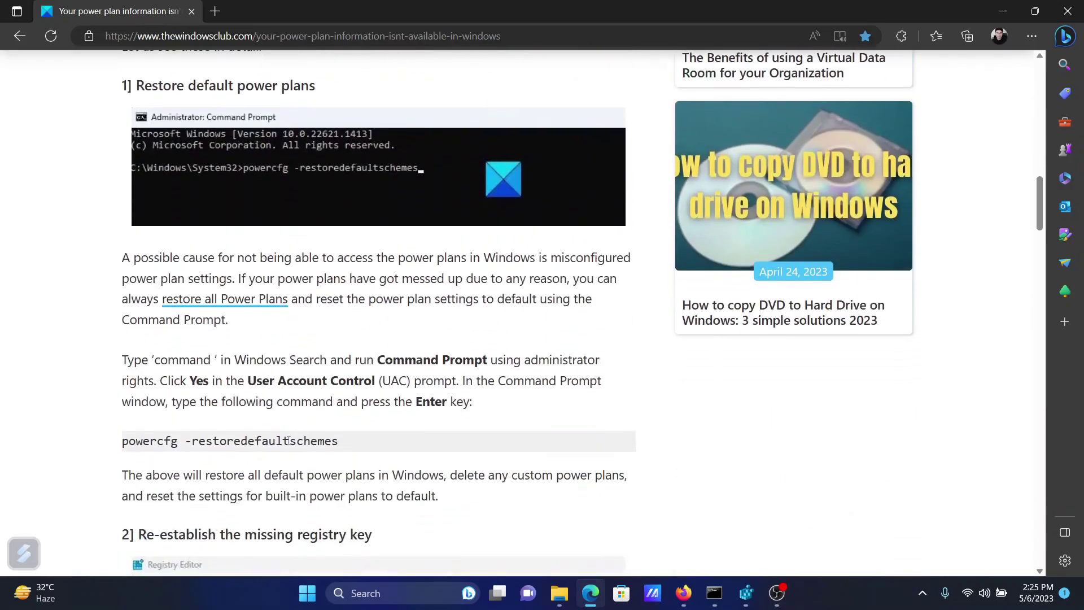
Copy the powercfg -restoredefaultschemes command from the article.
triple_click(288, 441)
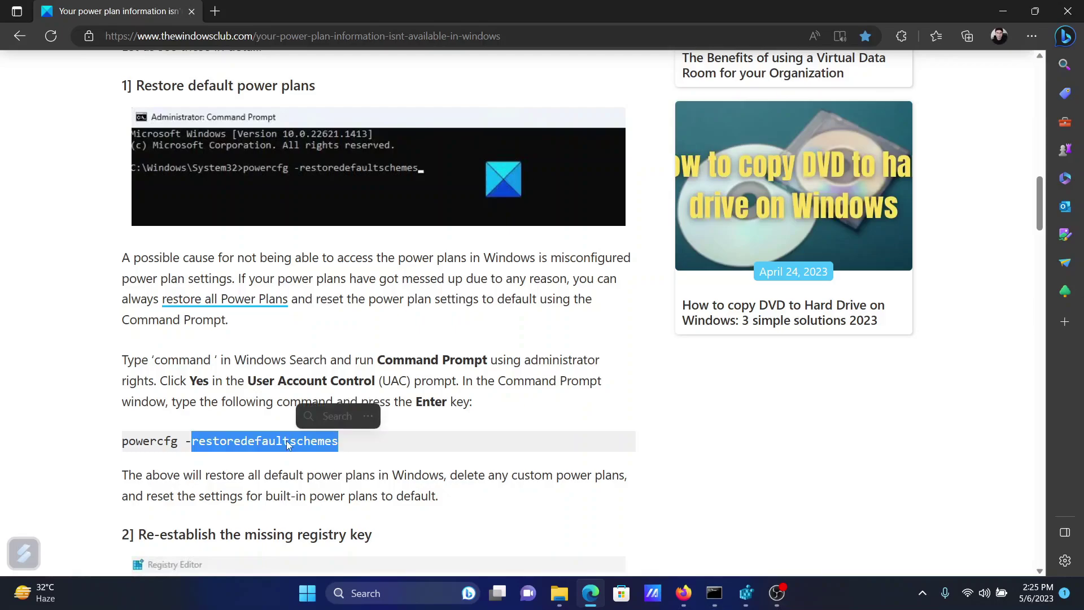
right_click(287, 441)
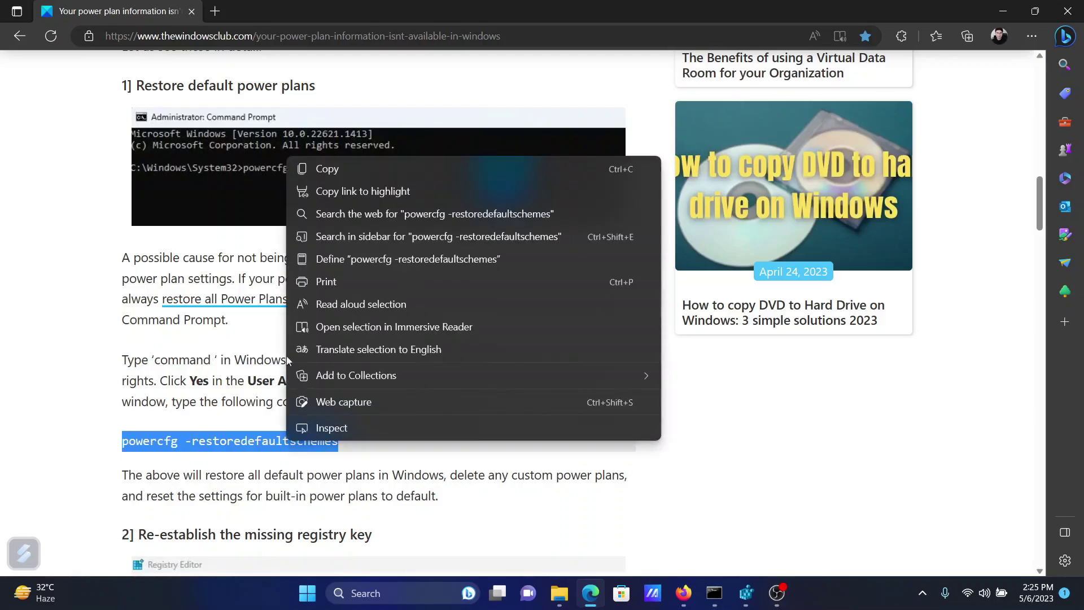
click(341, 170)
Run powercfg -restoredefaultschemes in a Command Prompt opened as administrator.
click(361, 593)
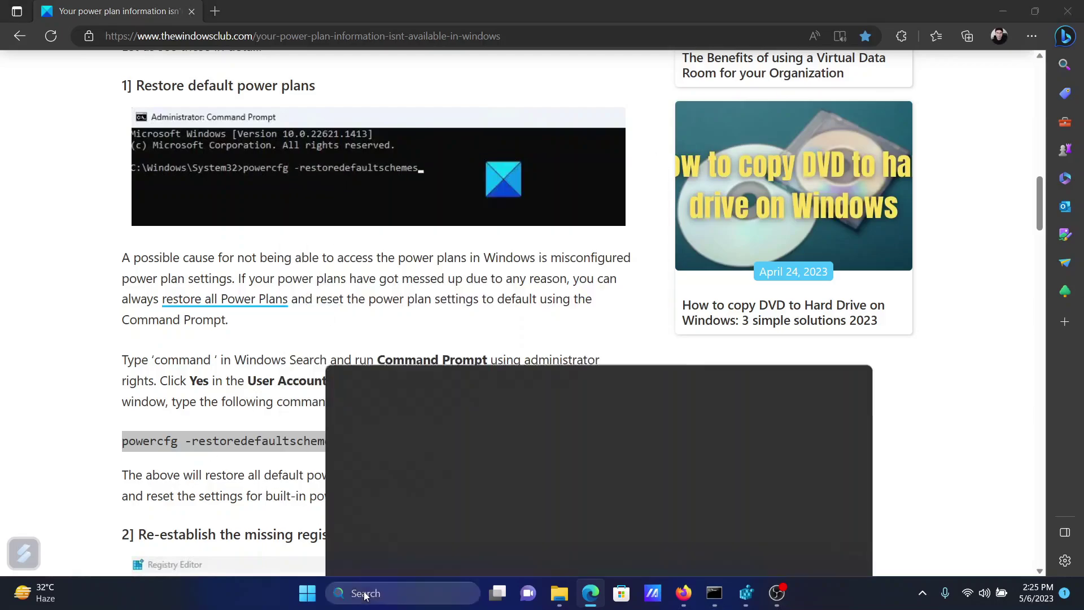
text(comm)
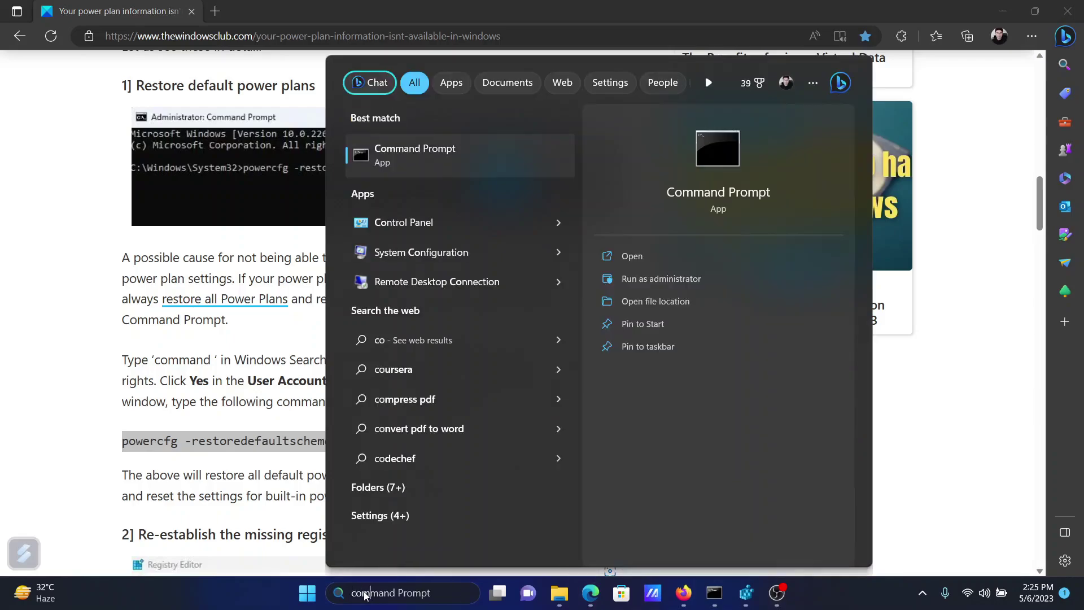
click(653, 281)
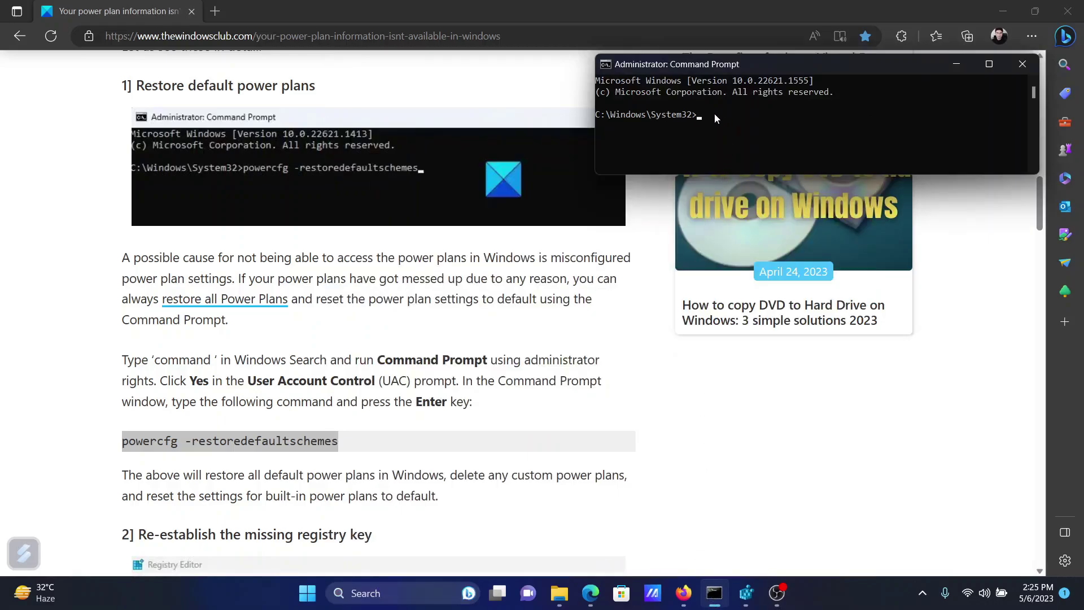
right_click(714, 113)
key(Return)
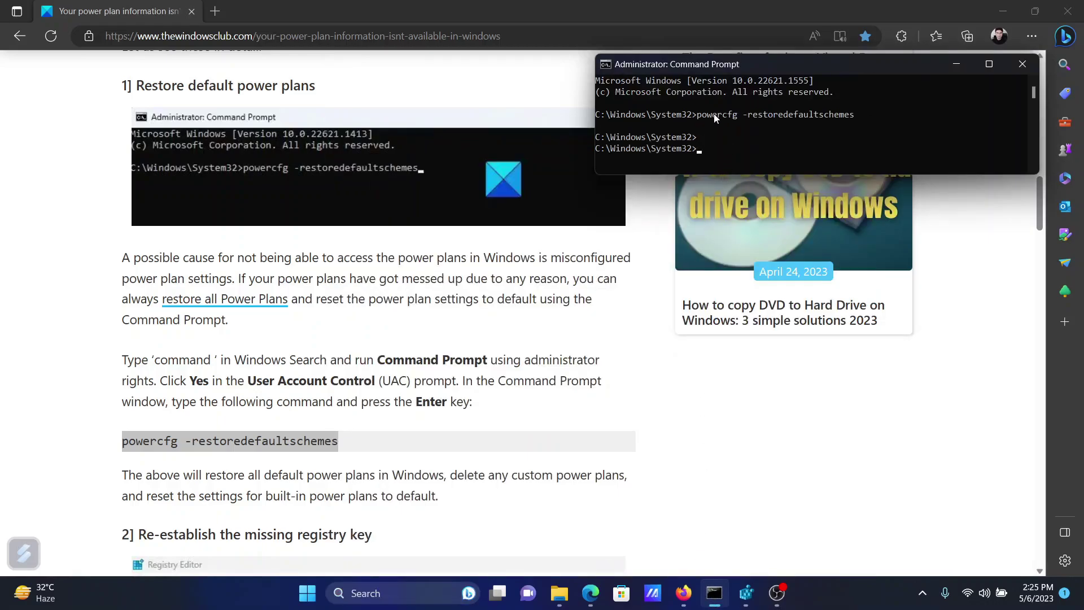
click(375, 400)
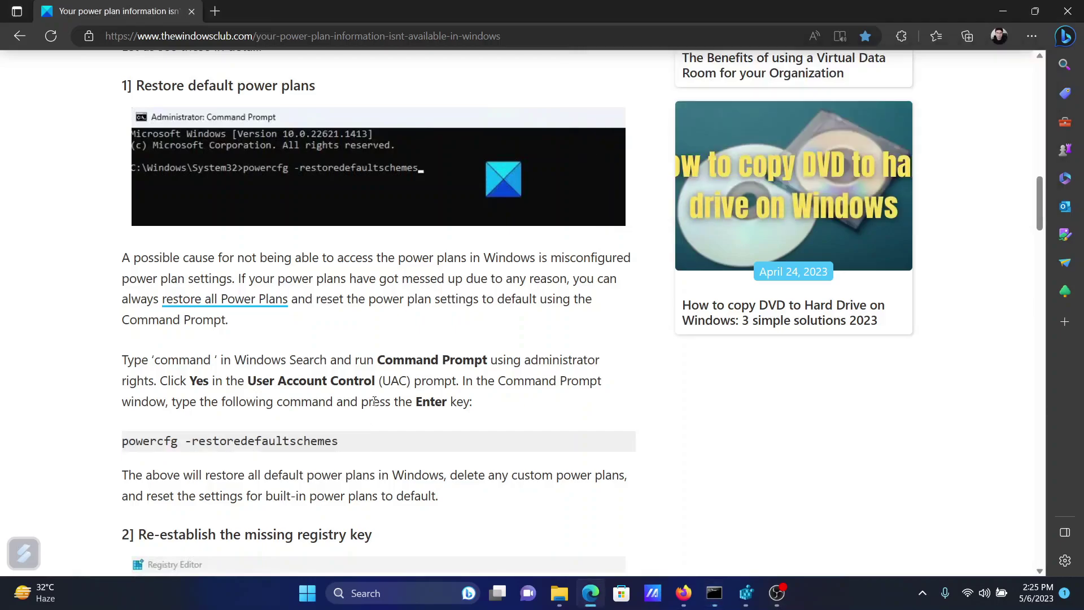
Scroll to fix 2's steps for creating StringCacheSettings under Control\MUI.
scroll(374, 400, down, 5)
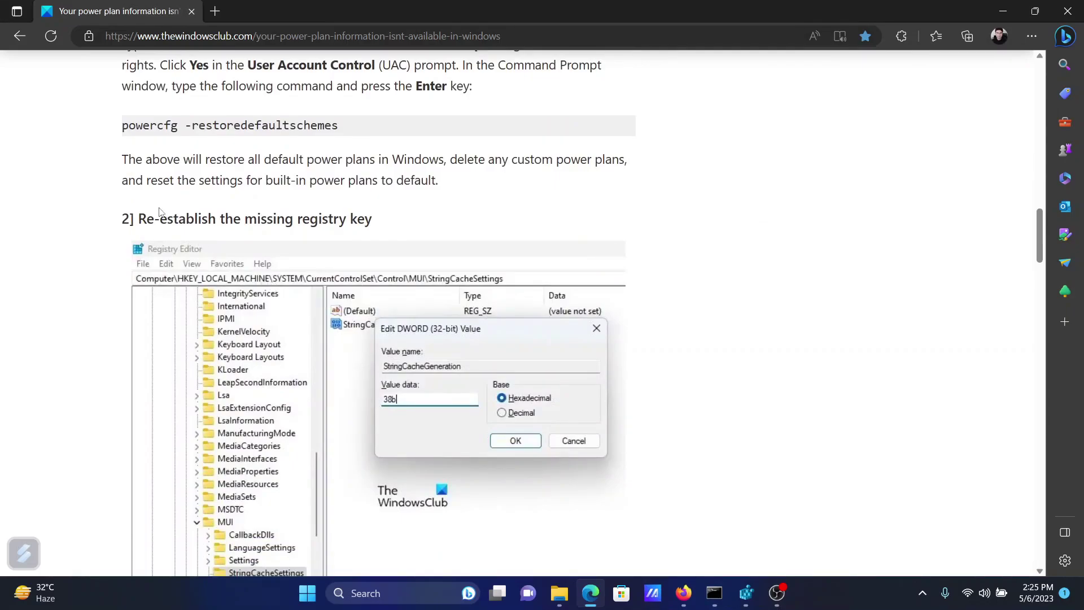
drag(160, 209, 309, 220)
scroll(248, 355, up, 1)
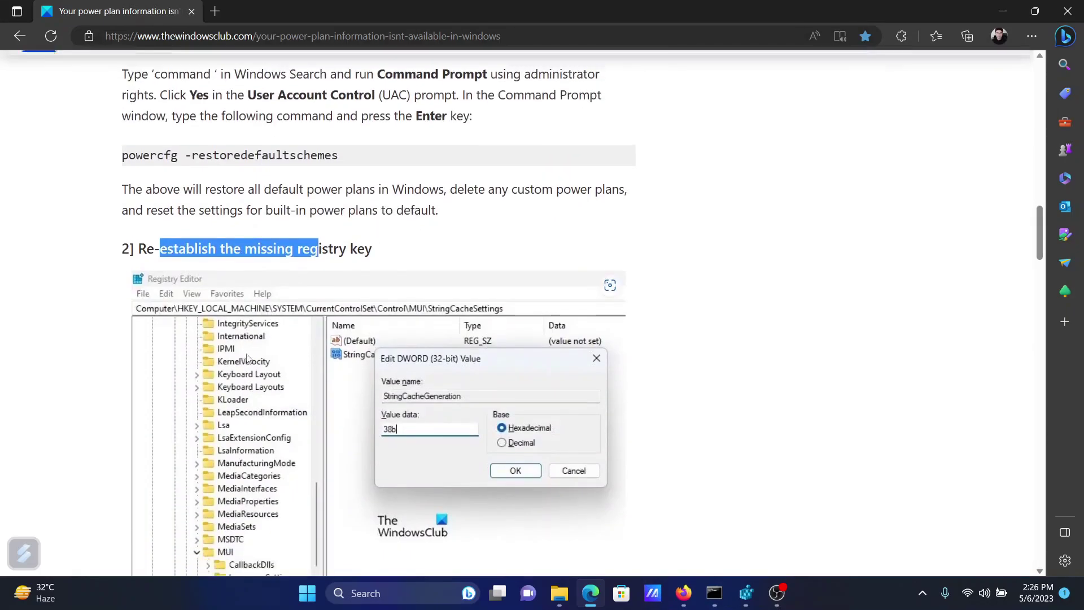
scroll(247, 358, down, 4)
scroll(247, 358, up, 2)
scroll(249, 359, down, 4)
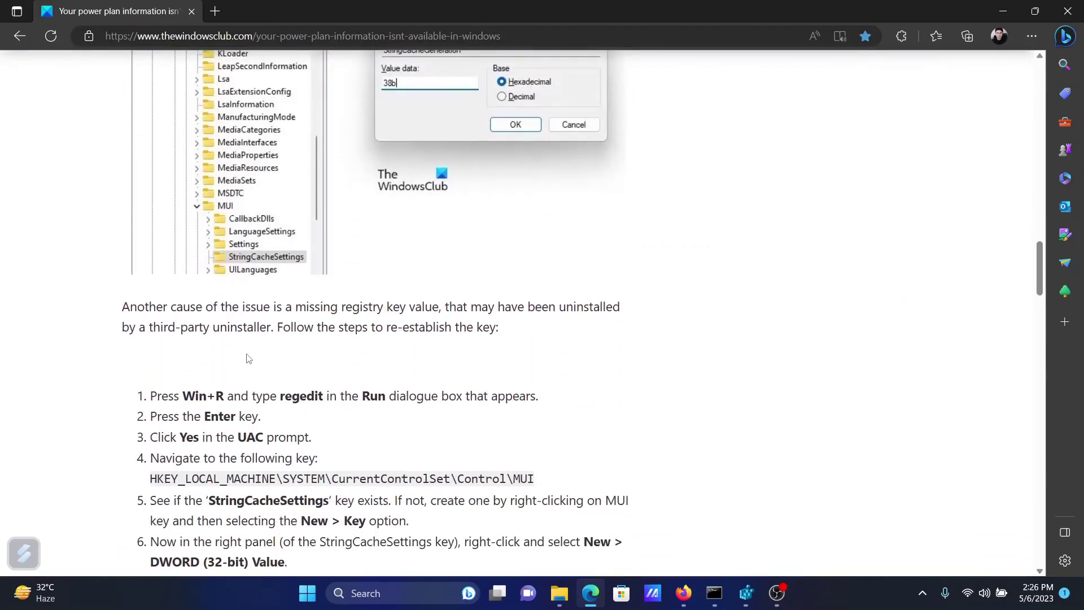
Launch regedit and open HKEY_LOCAL_MACHINE\SYSTEM\CurrentControlSet\Control\MUI.
key(super+r)
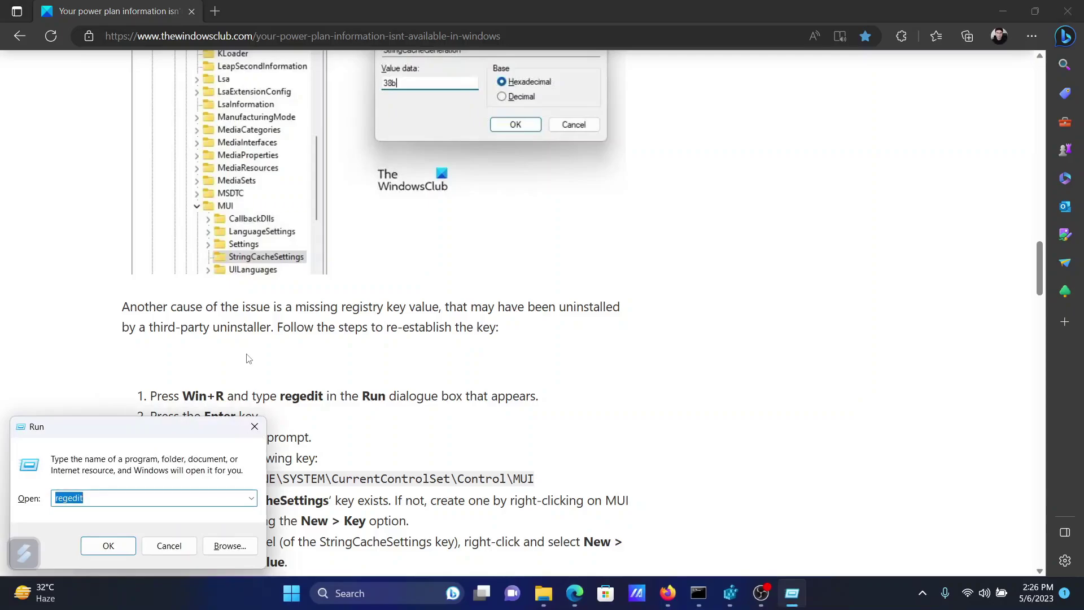
key(End)
click(732, 596)
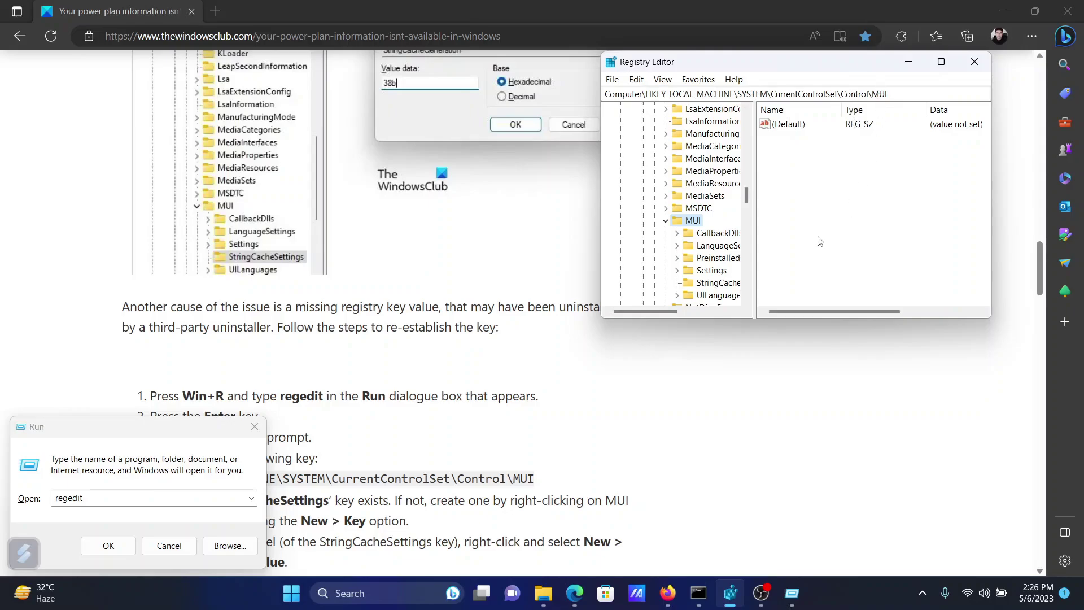
click(769, 243)
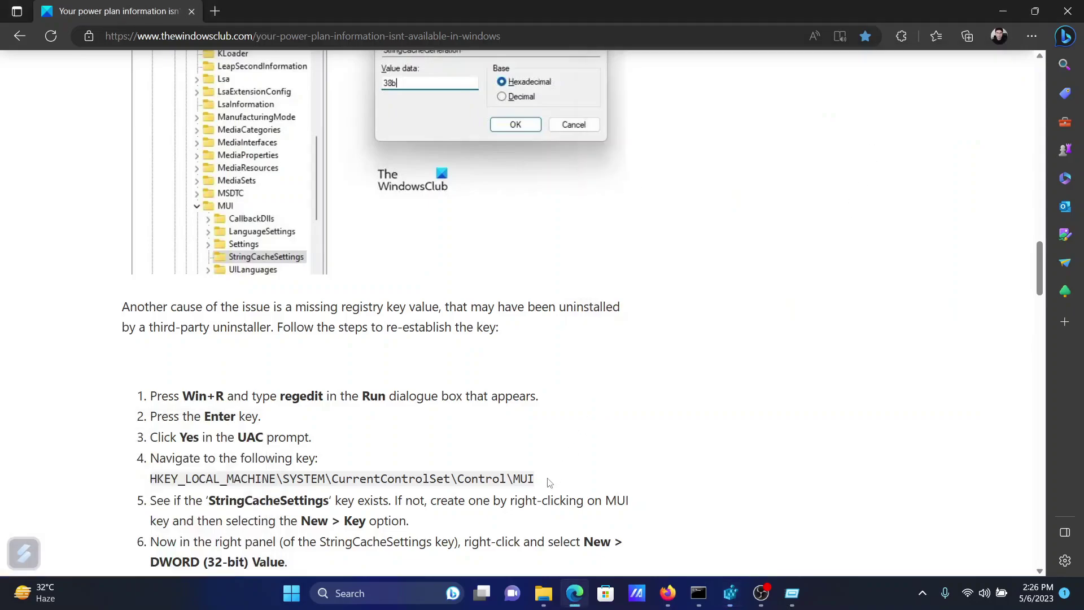
scroll(551, 483, down, 3)
Create a new DWORD (32-bit) value named StringCacheSettings, copying the name from the article.
double_click(272, 344)
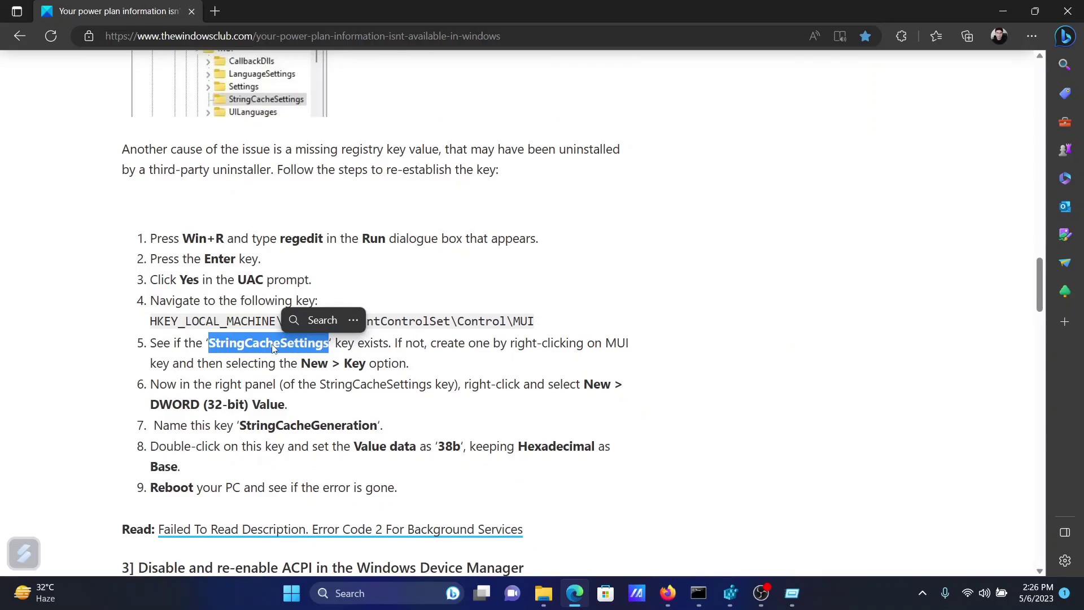
right_click(273, 343)
click(327, 76)
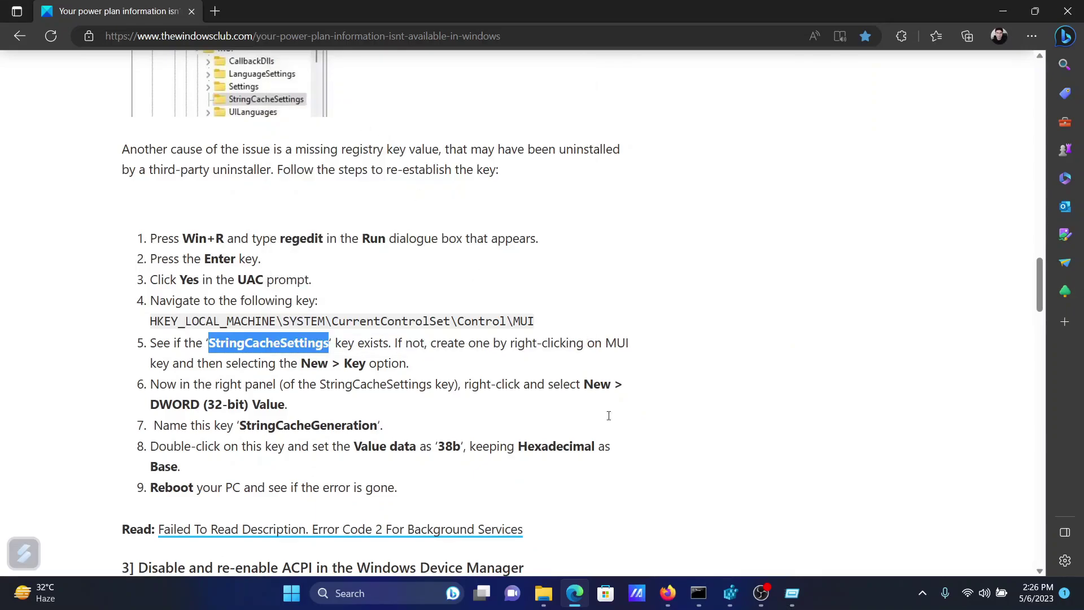
click(731, 593)
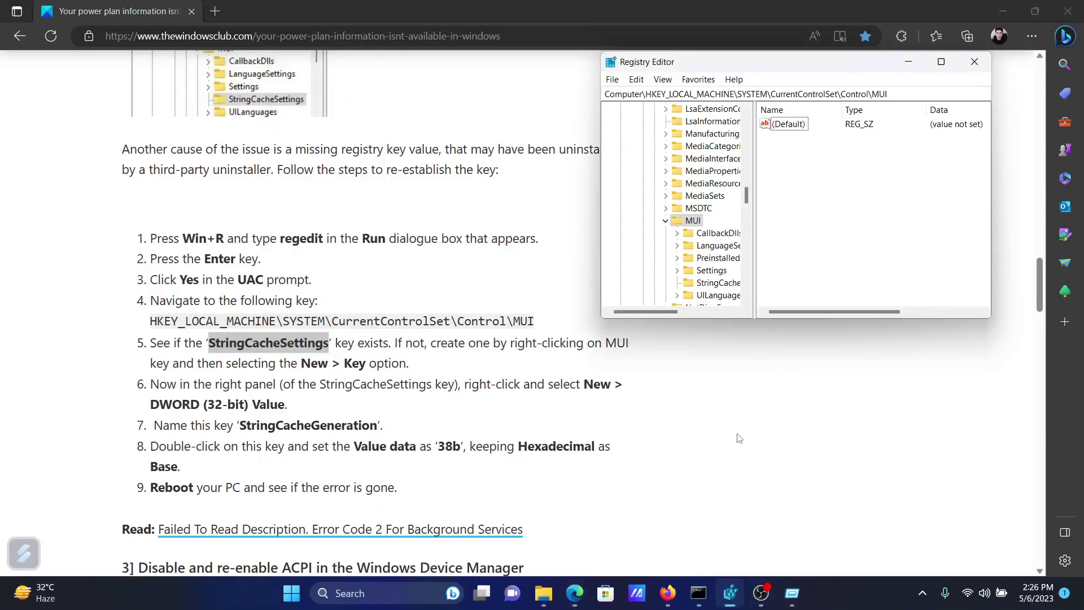
right_click(809, 185)
mouse_move(832, 192)
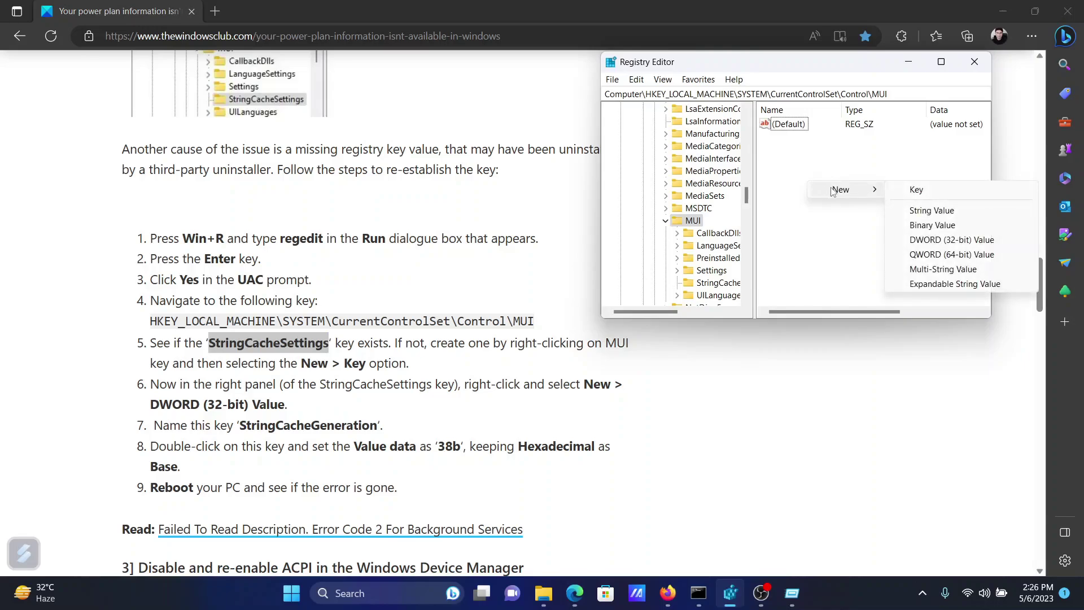
click(935, 241)
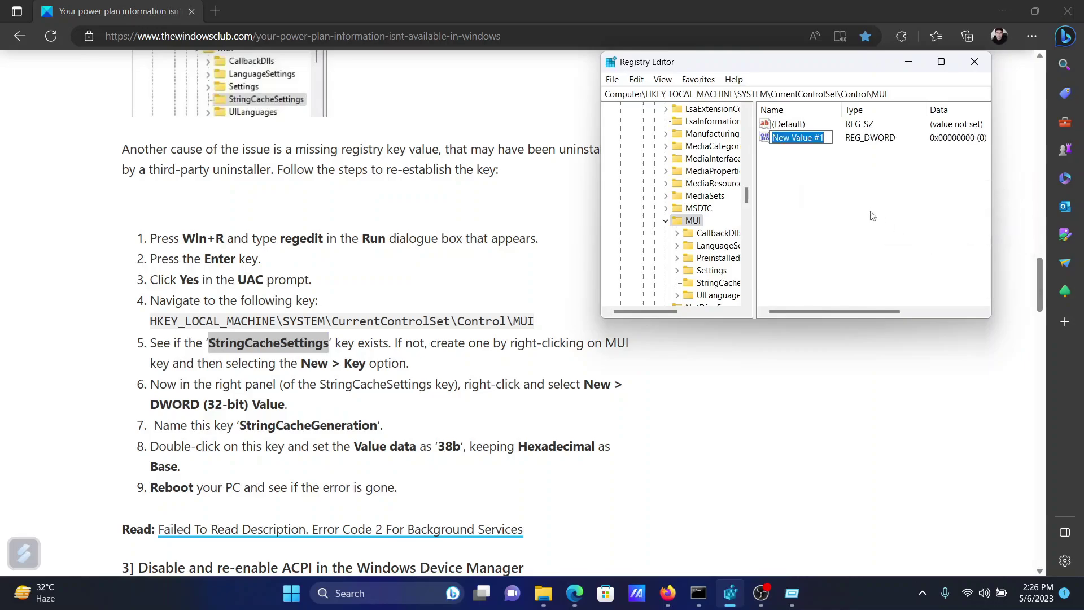
right_click(797, 139)
click(832, 196)
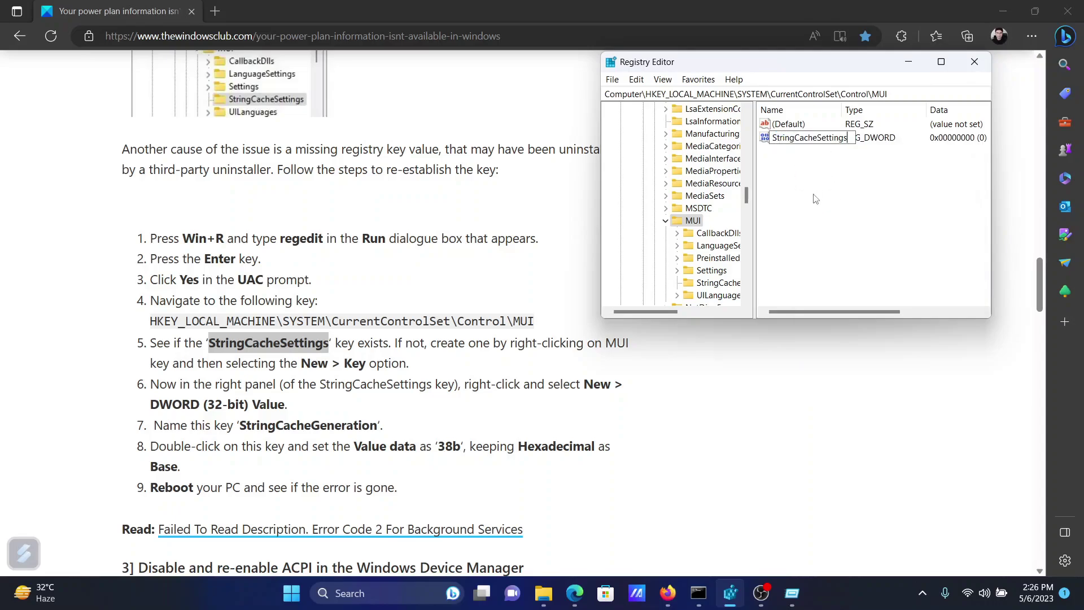
key(Return)
Set StringCacheSettings' value data to hexadecimal 38b.
double_click(798, 141)
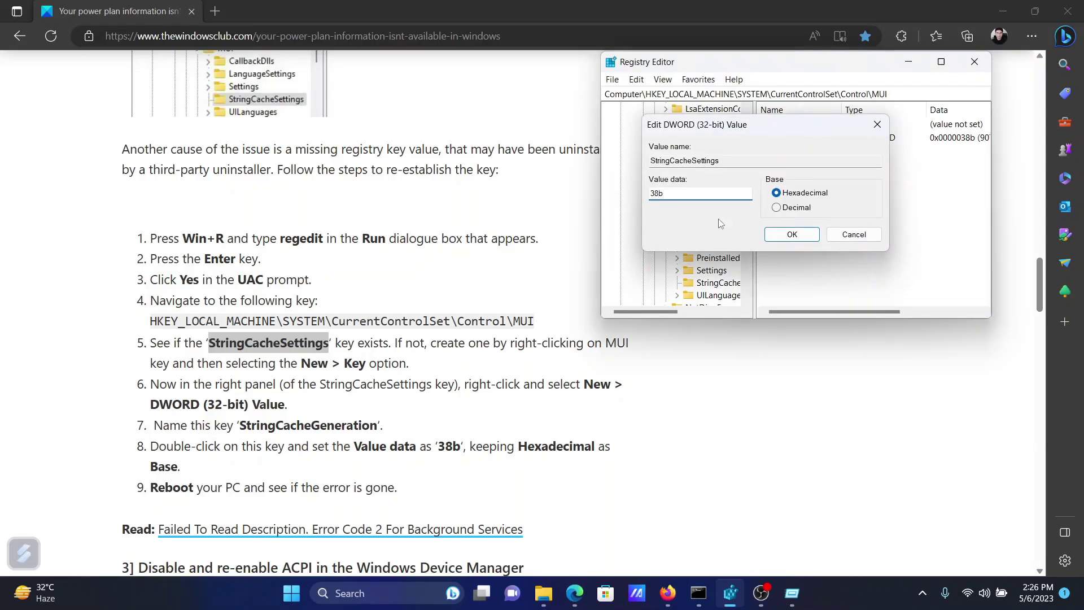
key(Return)
click(518, 403)
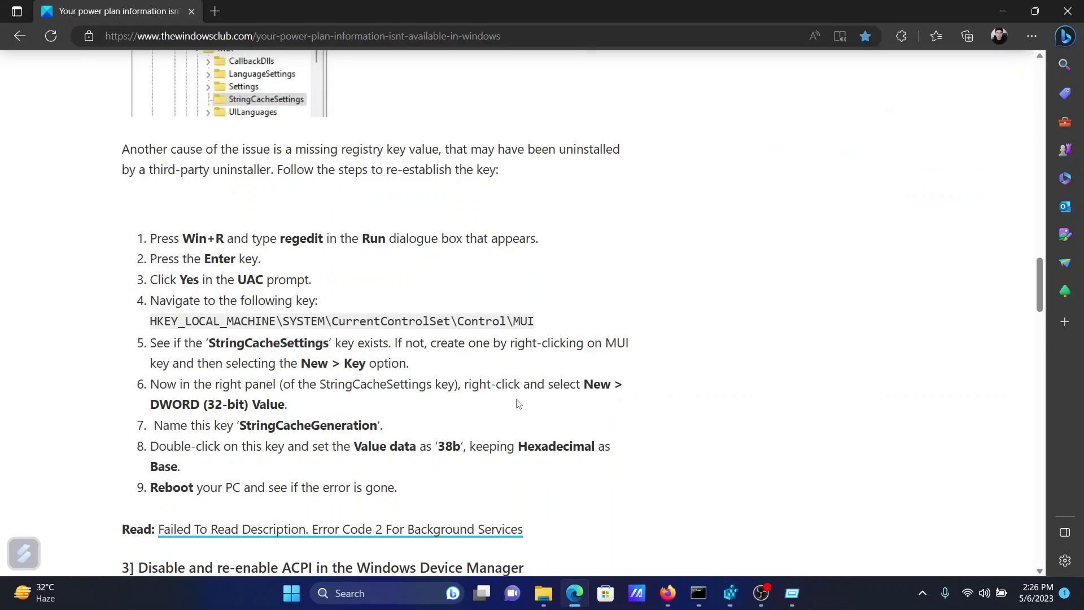
Scroll the article to fix 3, Disable and re-enable ACPI.
scroll(510, 433, down, 8)
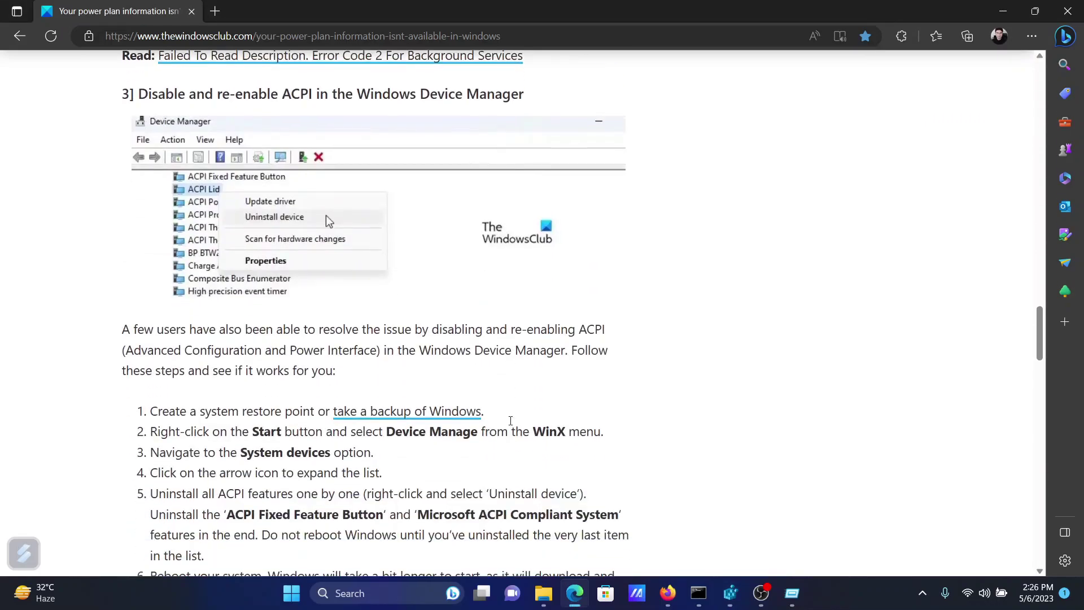
drag(148, 94, 487, 95)
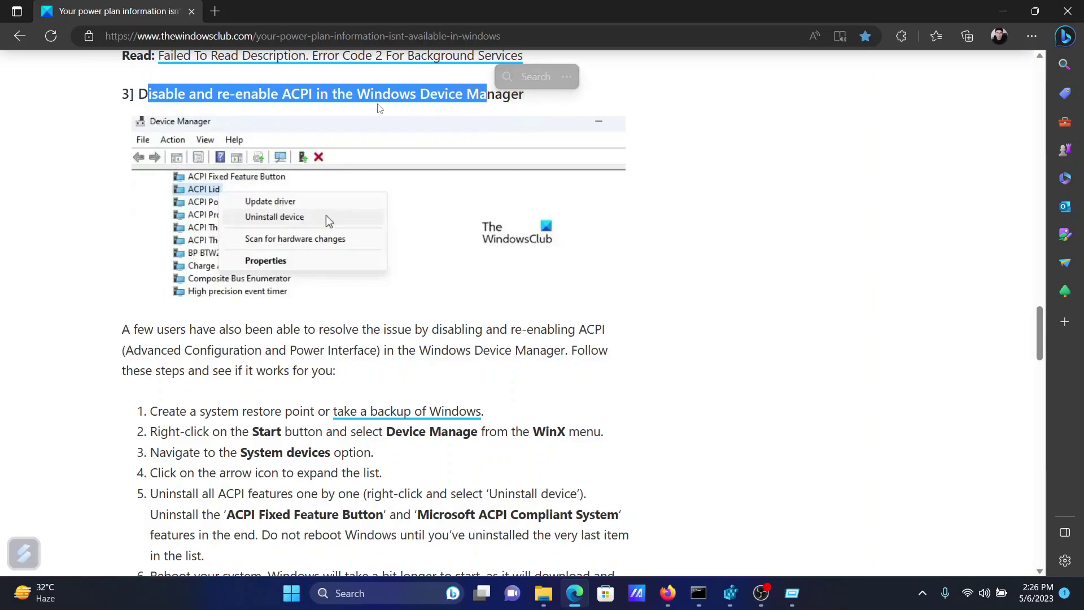
click(431, 507)
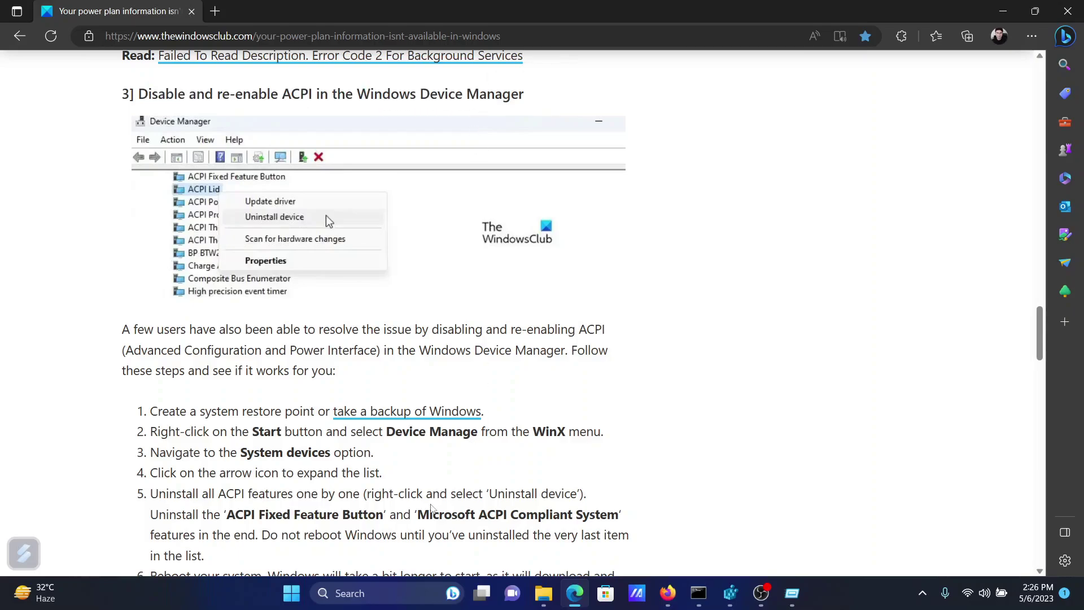
Open Device Manager via a 'dev' Windows search.
click(384, 591)
text(device Manager)
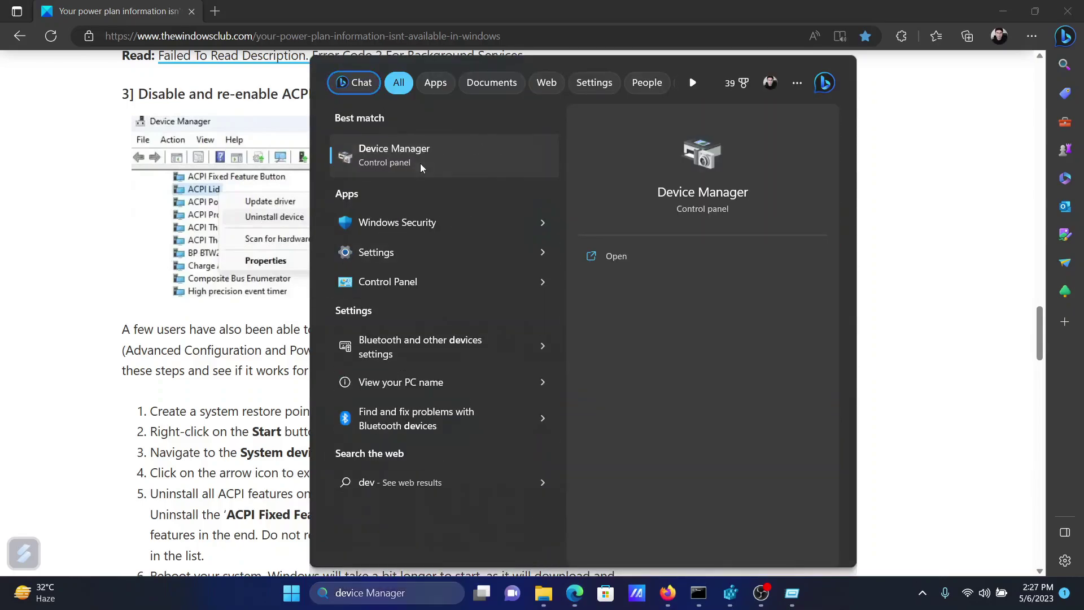
click(421, 164)
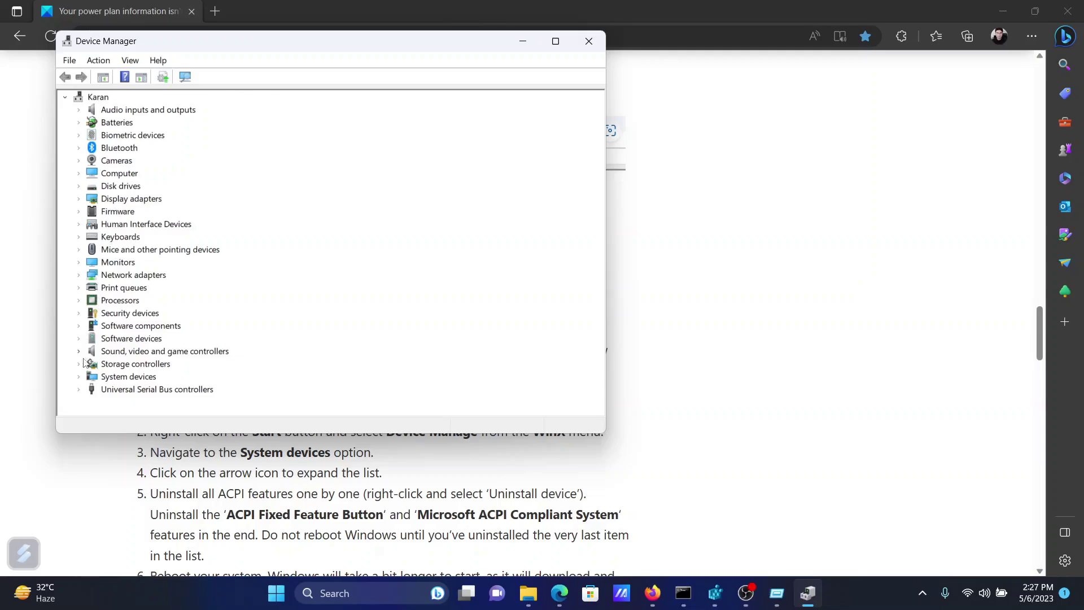
Uninstall the ACPI Fixed Feature Button and Microsoft ACPI-Compliant System devices under System devices.
click(80, 377)
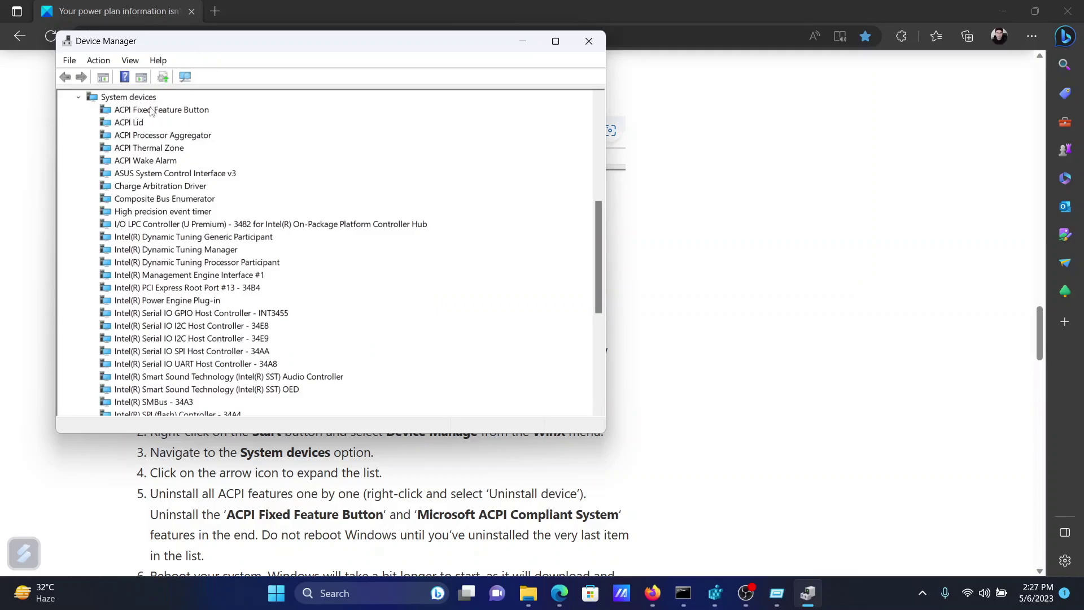
right_click(146, 114)
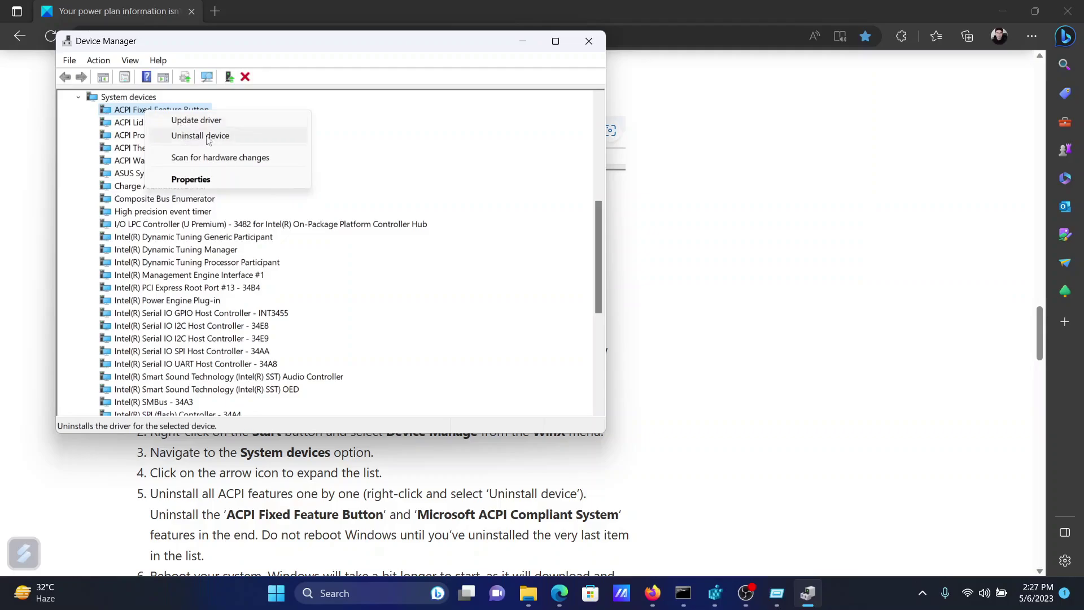
click(416, 150)
scroll(272, 241, down, 2)
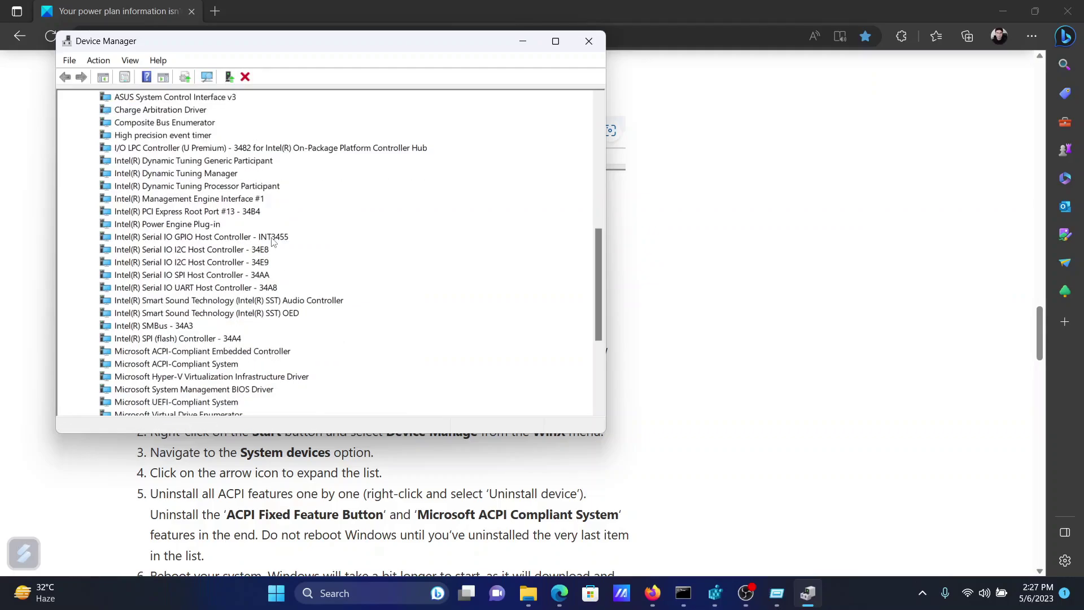
scroll(272, 241, down, 1)
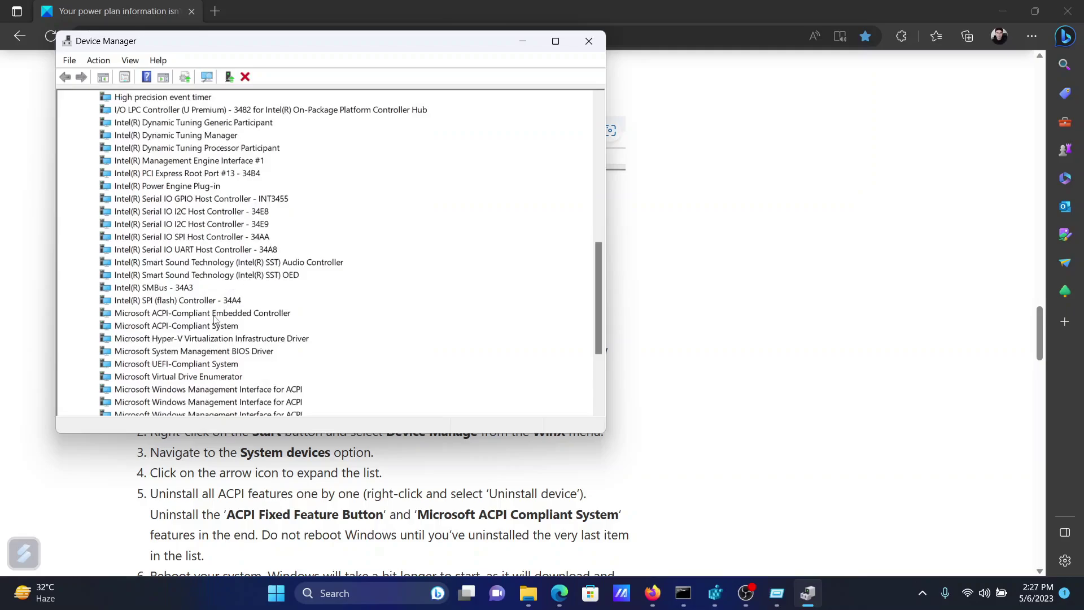
right_click(154, 329)
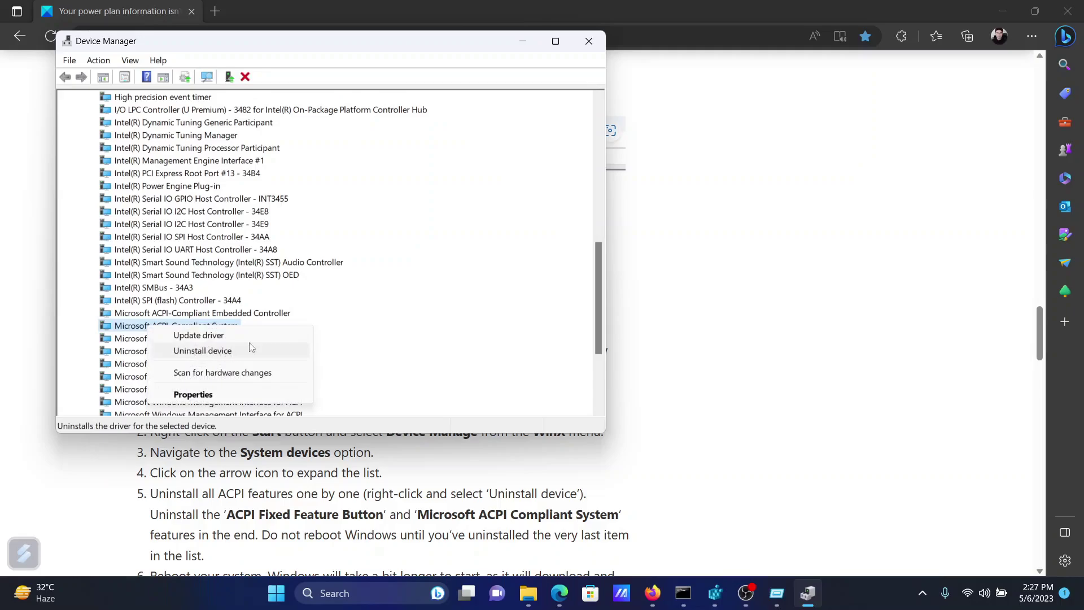
click(380, 337)
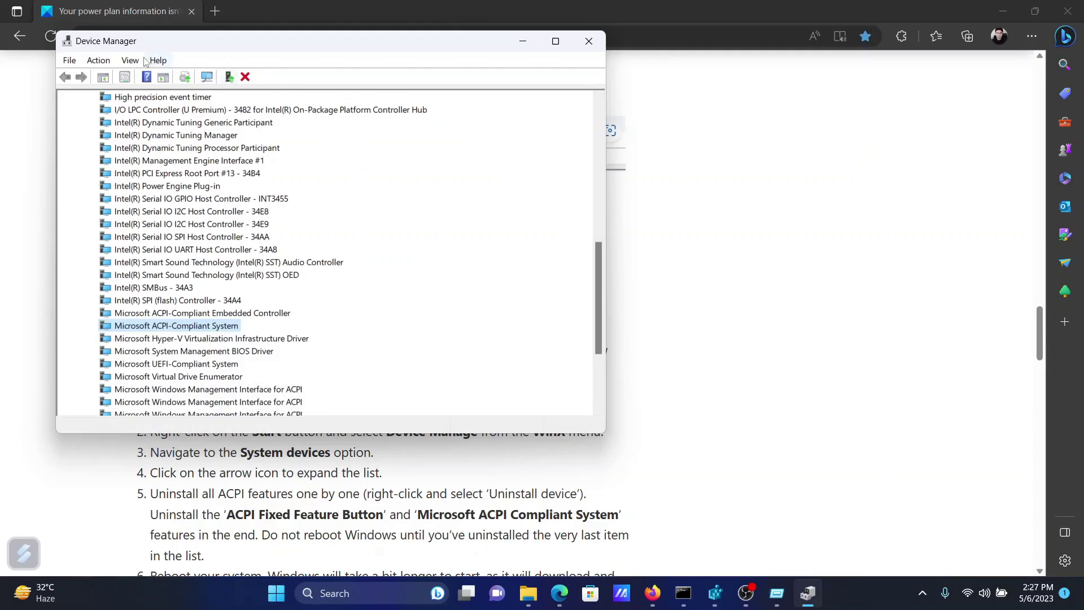
Scan for hardware changes, then close Device Manager.
click(96, 61)
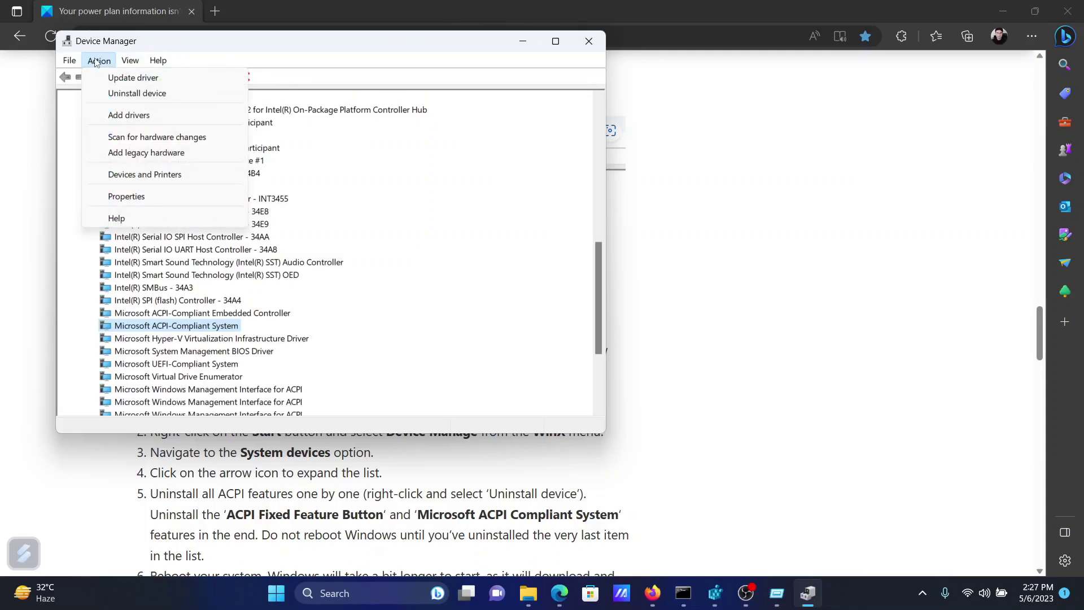
click(153, 139)
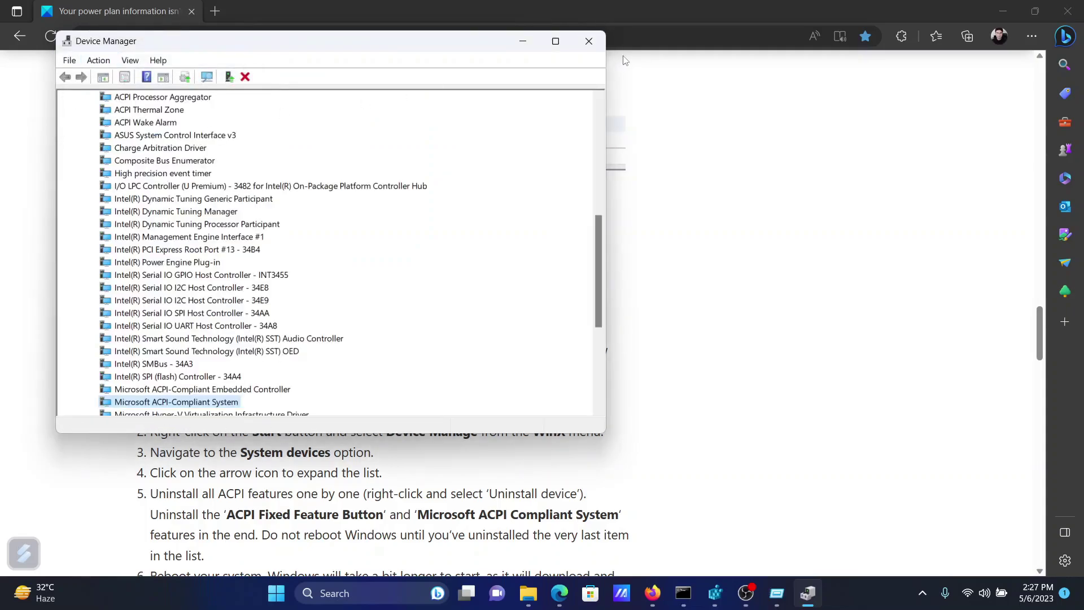
click(589, 40)
Scroll the article to fix 4, the Power troubleshooter, and open Windows Settings.
scroll(497, 484, down, 7)
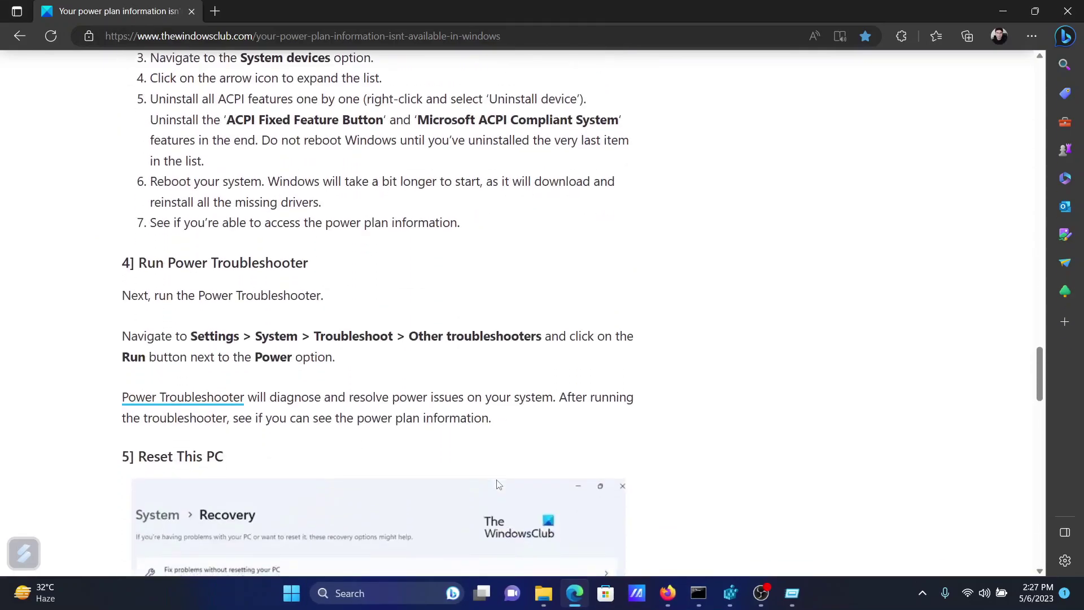
drag(176, 284, 228, 295)
drag(337, 357, 441, 339)
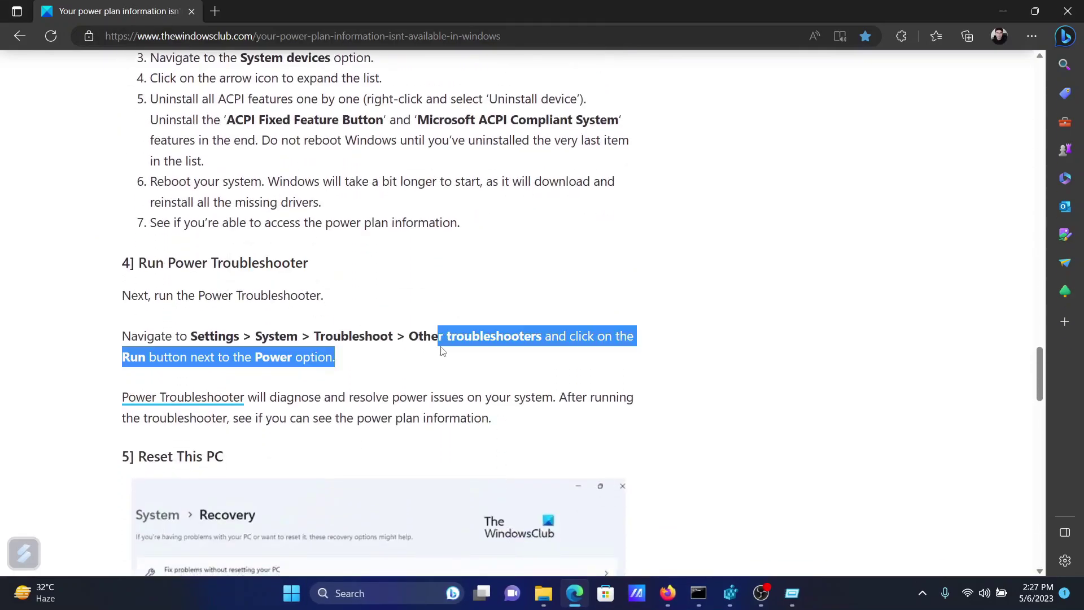
right_click(286, 604)
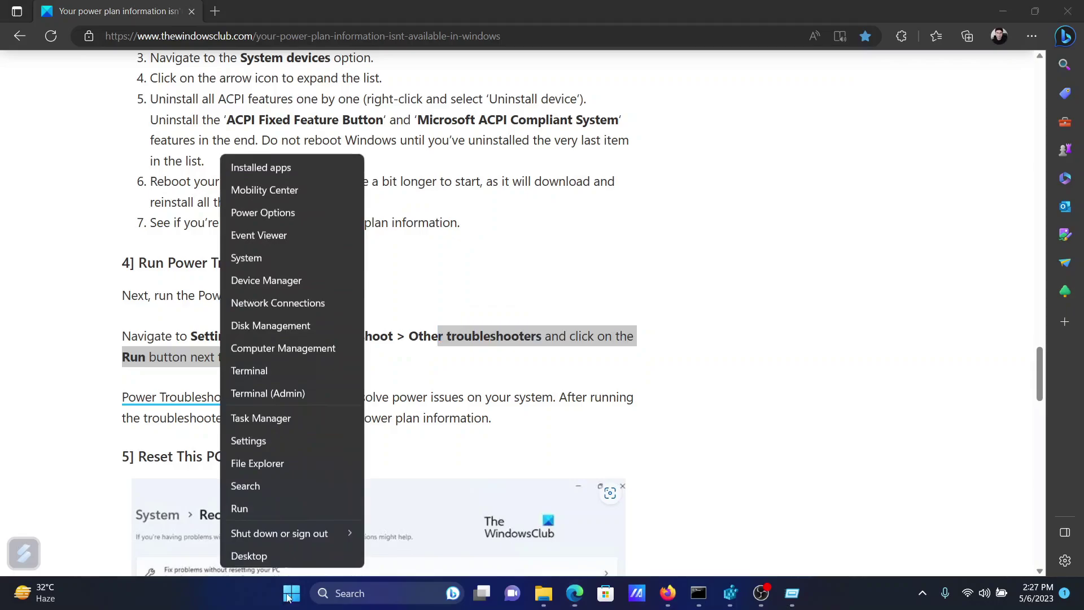
click(297, 438)
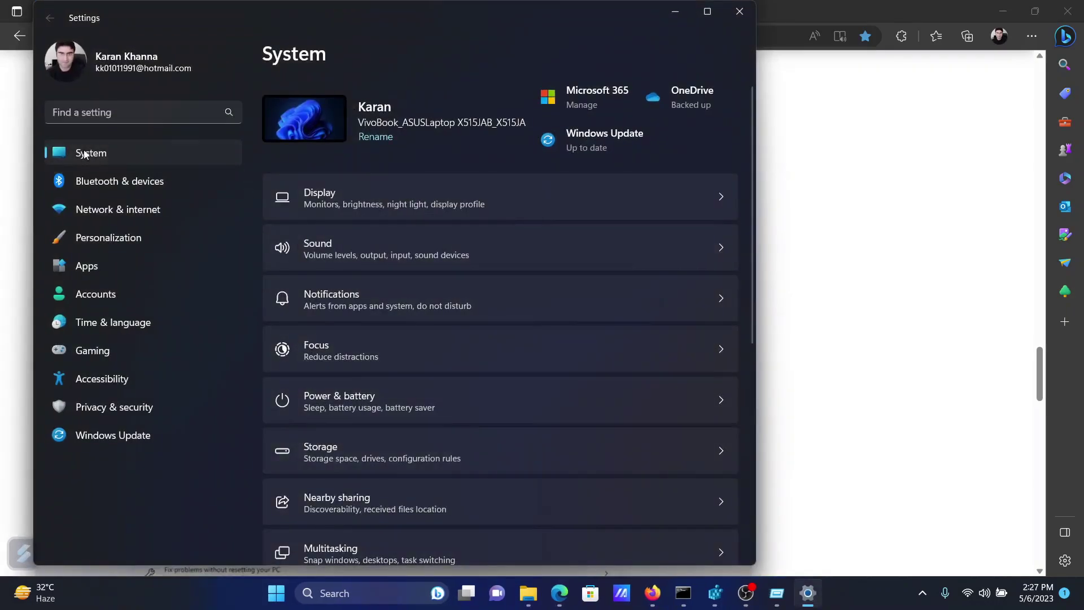
Run the Power troubleshooter from Troubleshoot > Other troubleshooters, then close it.
scroll(432, 308, down, 5)
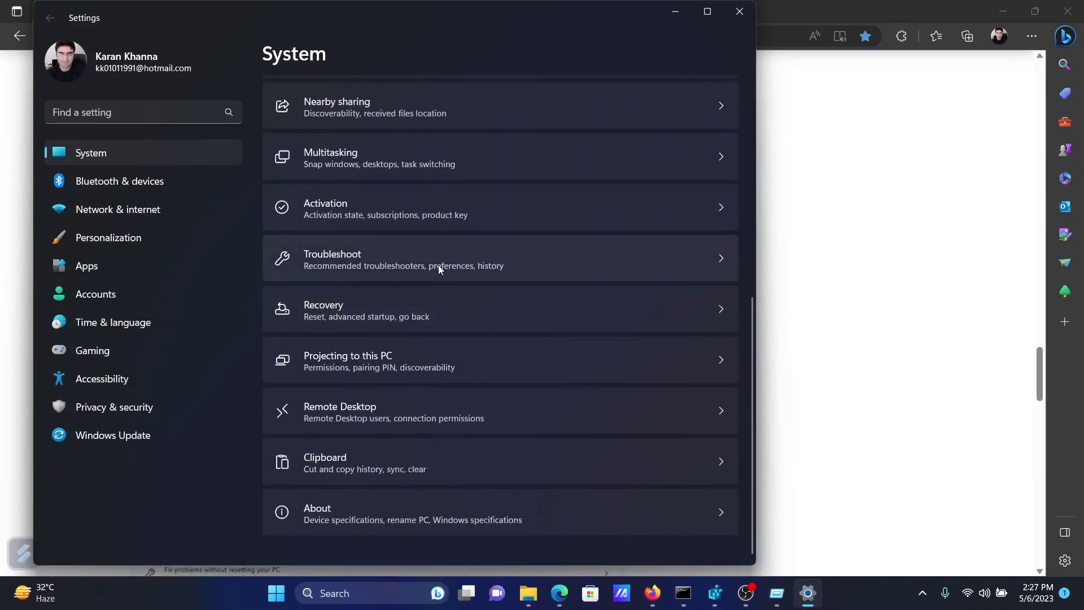
click(438, 265)
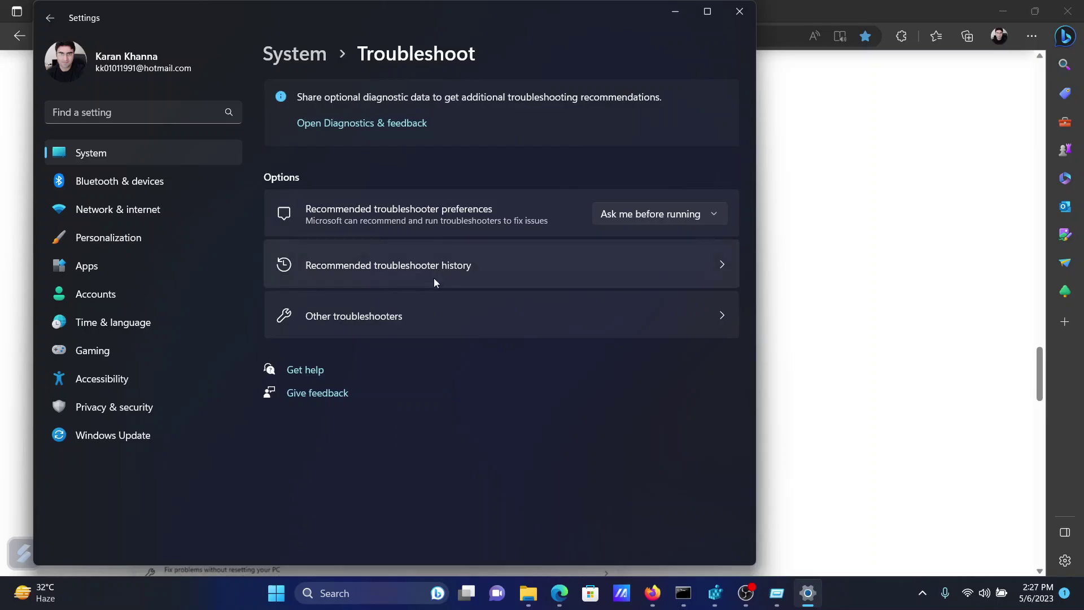
click(424, 322)
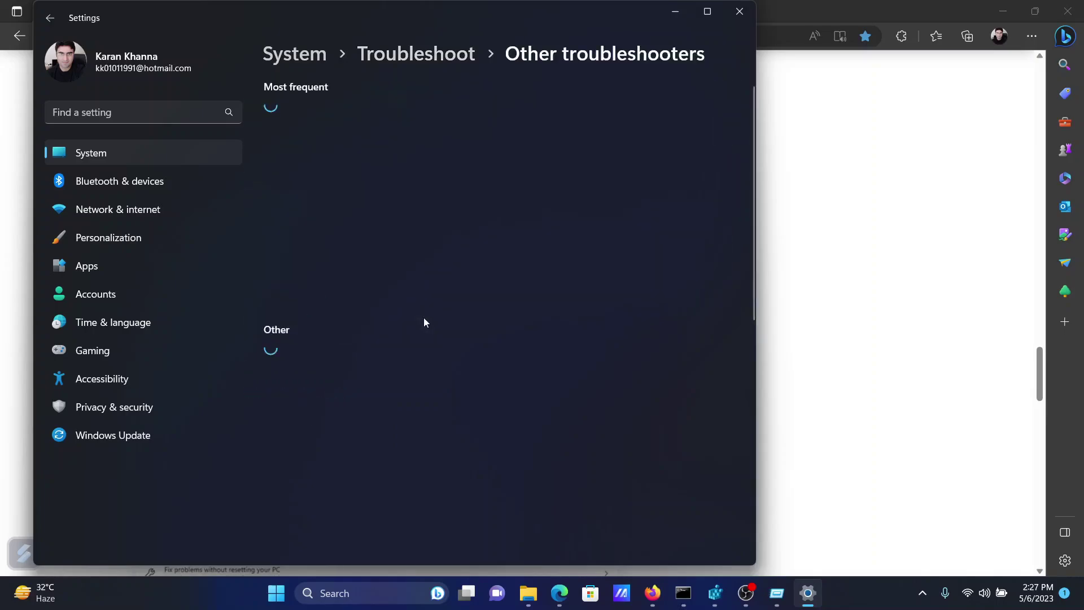
scroll(425, 321, down, 6)
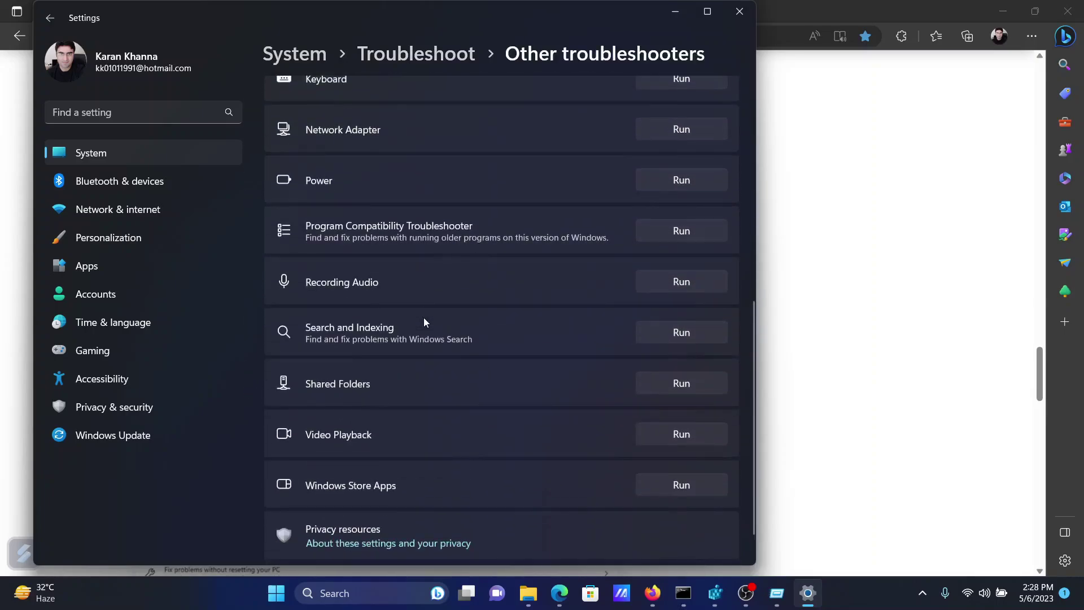
click(671, 180)
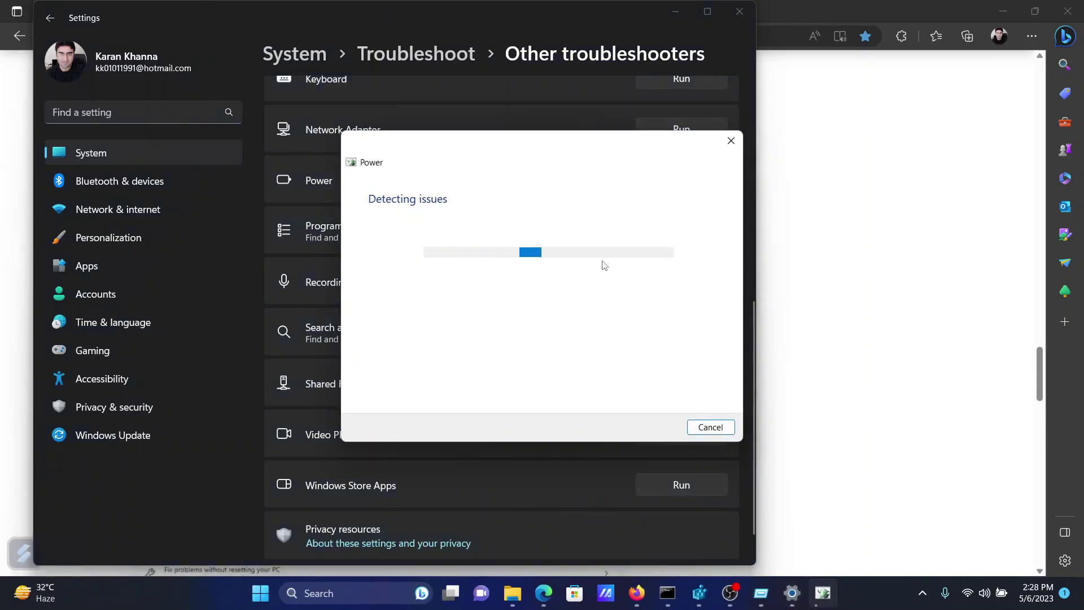
click(734, 139)
click(804, 172)
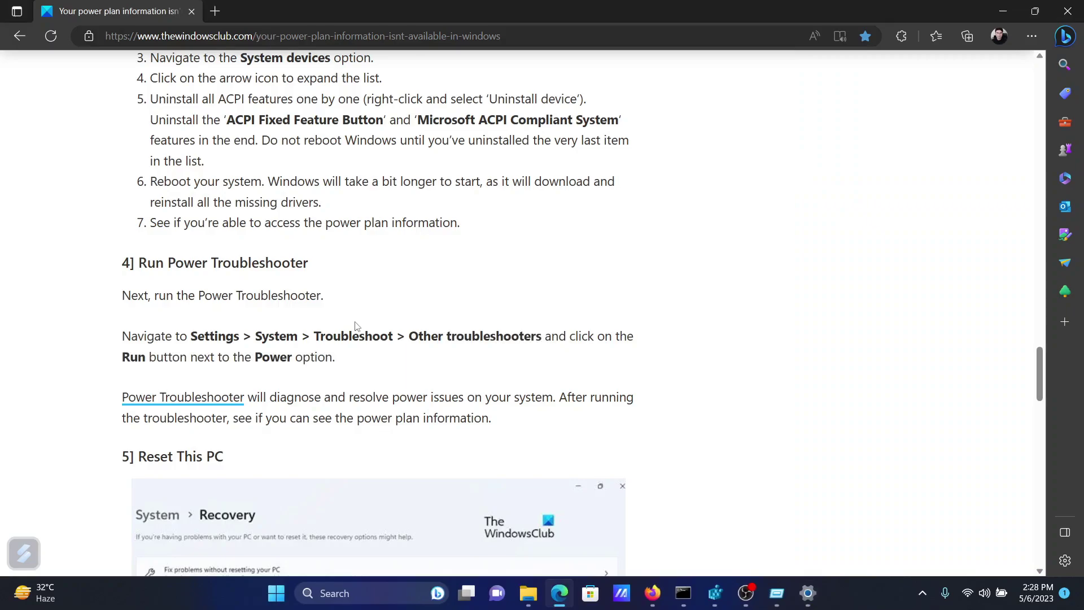
Scroll the article to fix 5, Reset This PC.
scroll(356, 326, down, 5)
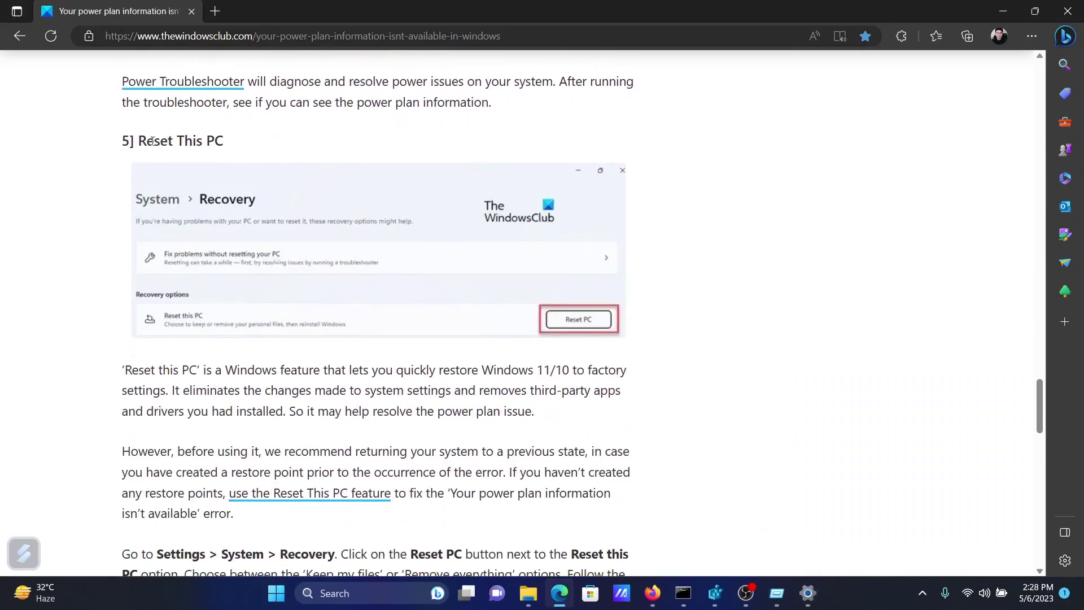
drag(152, 141, 215, 142)
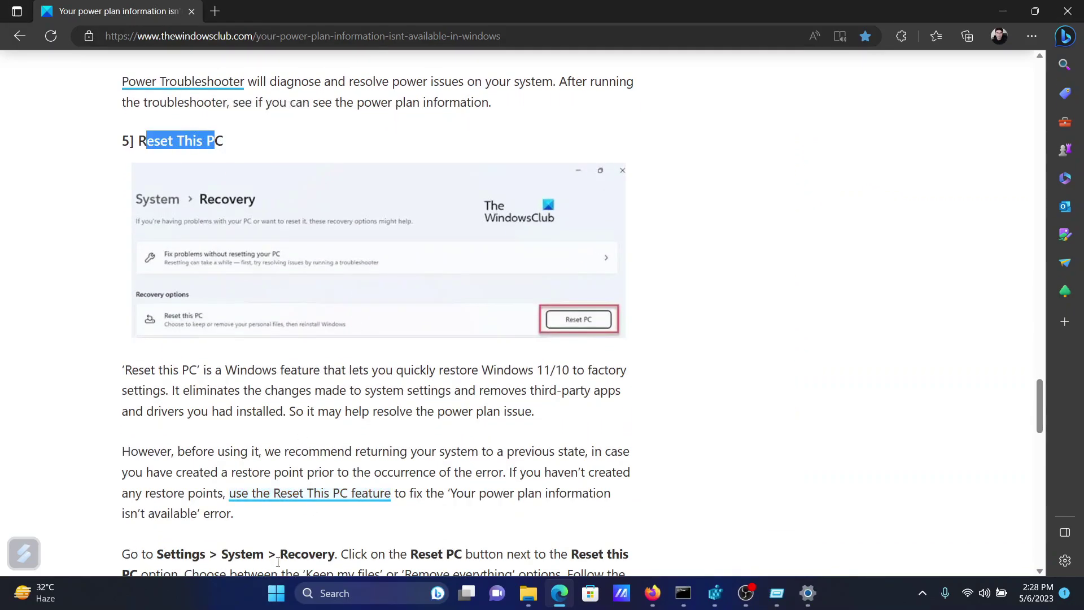
right_click(277, 593)
Start Reset PC from System > Recovery, choosing Keep my files, then return to Edge.
click(282, 440)
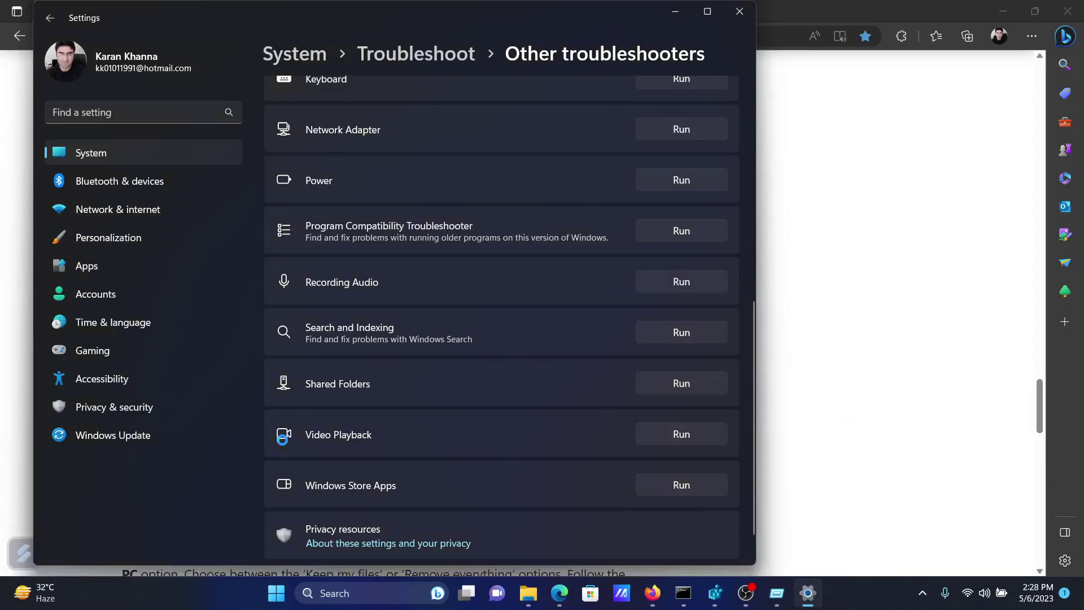
click(80, 153)
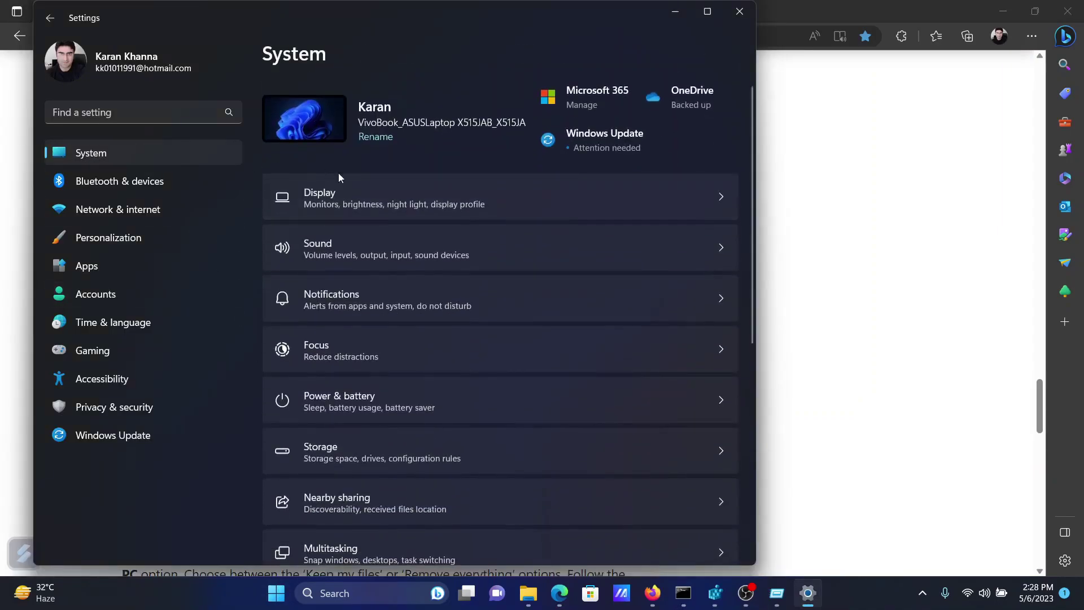
scroll(405, 328, down, 3)
scroll(405, 329, down, 3)
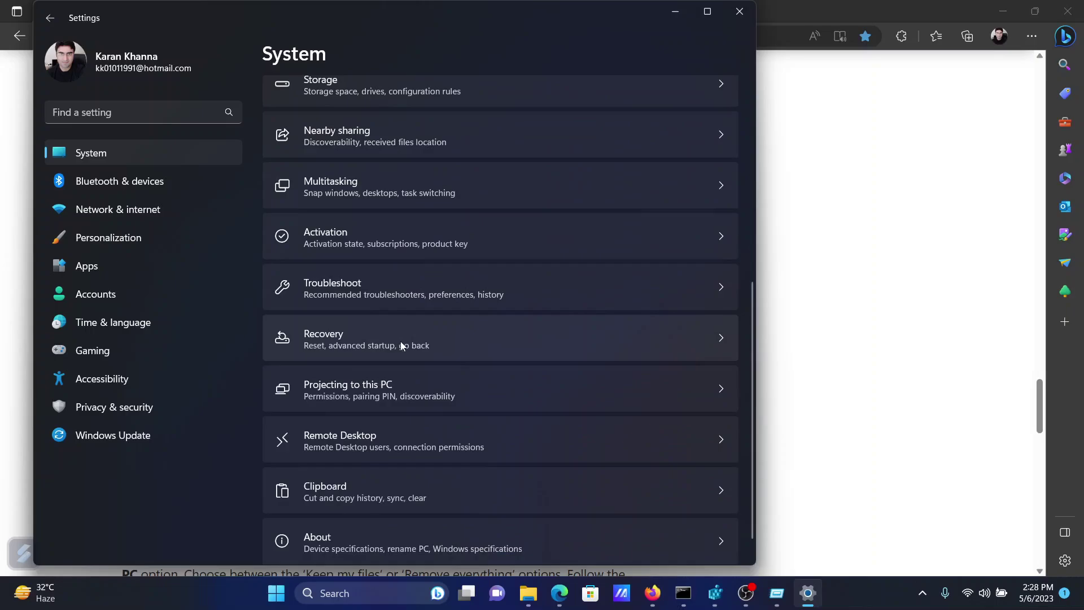
click(401, 346)
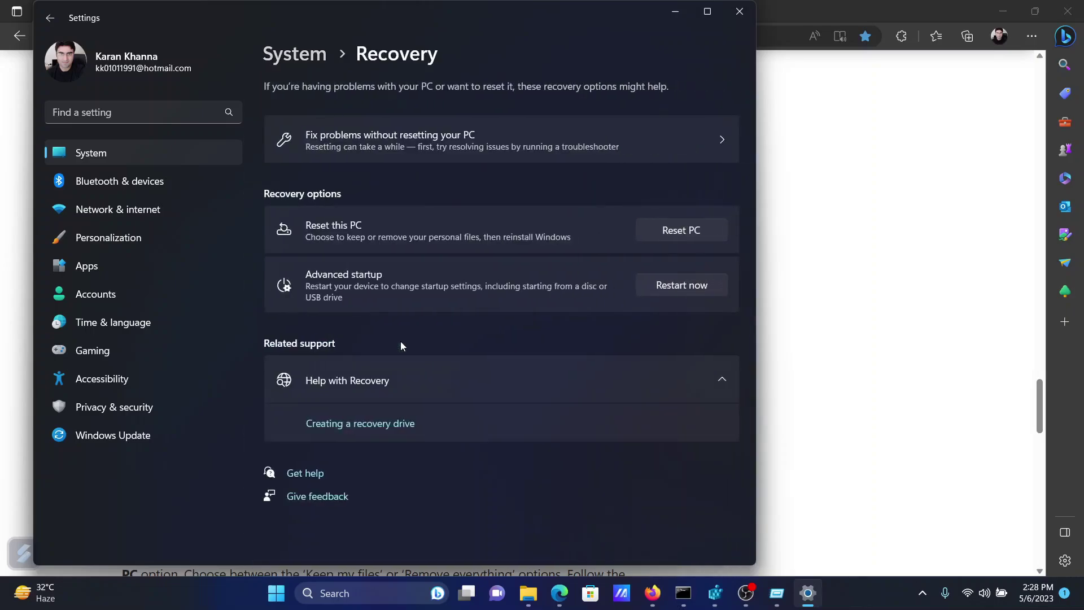
click(662, 232)
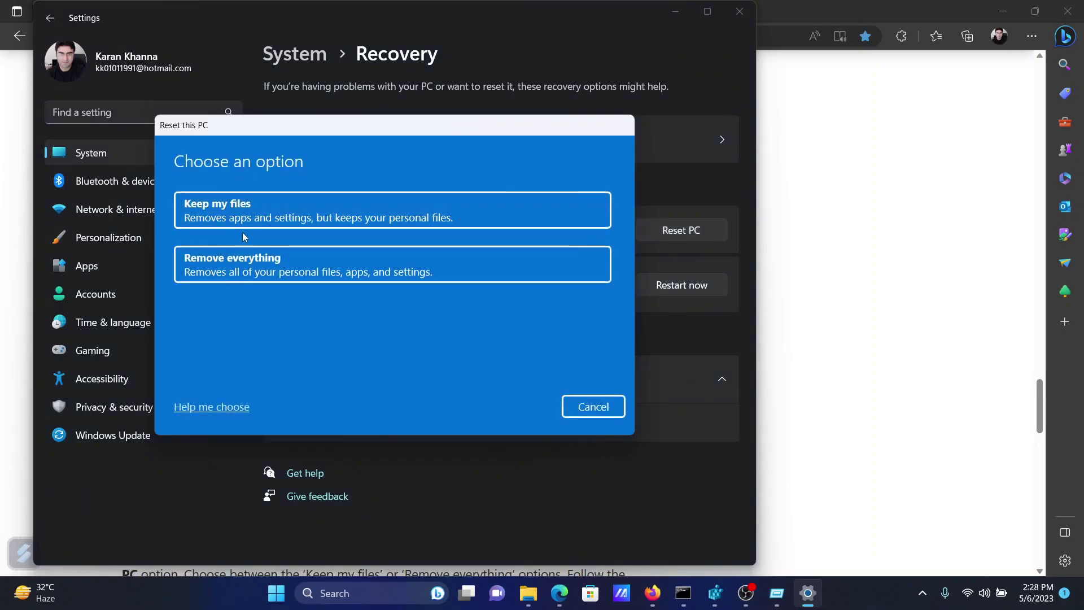
click(250, 214)
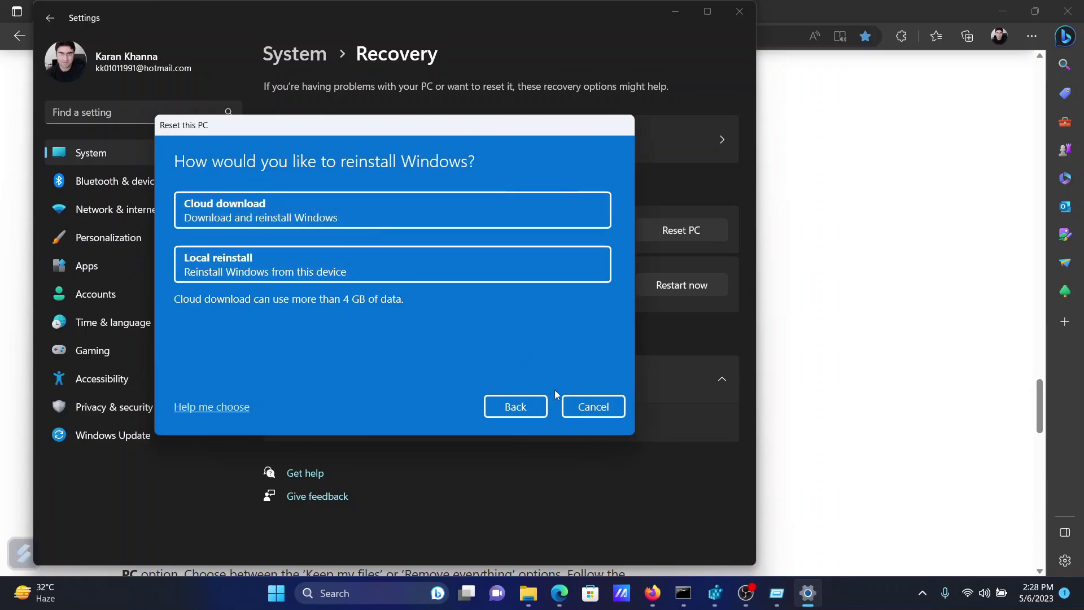
click(876, 471)
Scroll back to the top and highlight the title 'Your power plan information isn't available in Windows 11'.
scroll(726, 427, up, 10)
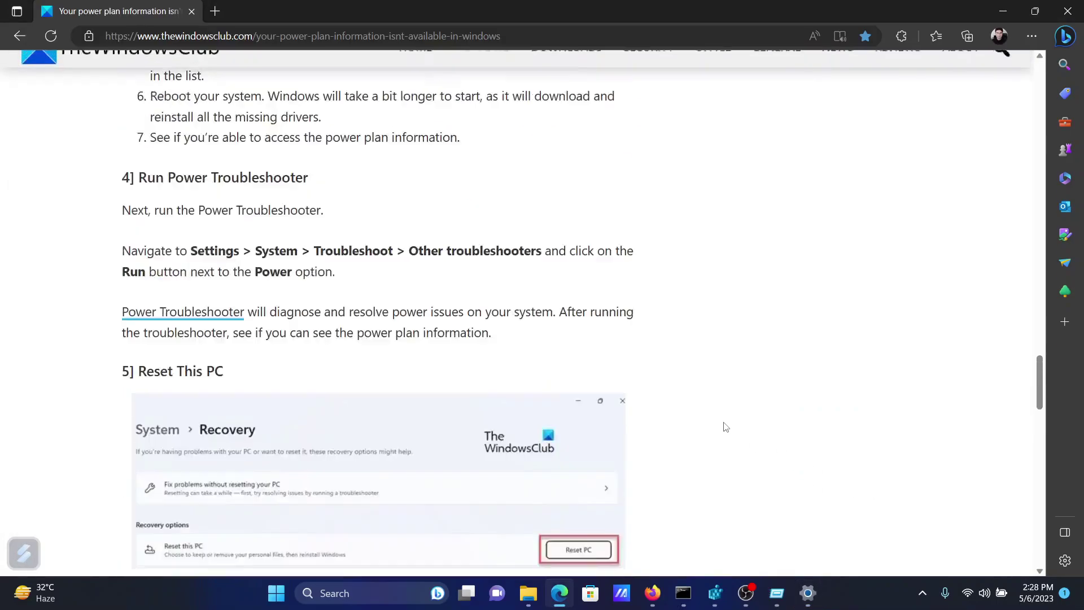
scroll(726, 427, up, 20)
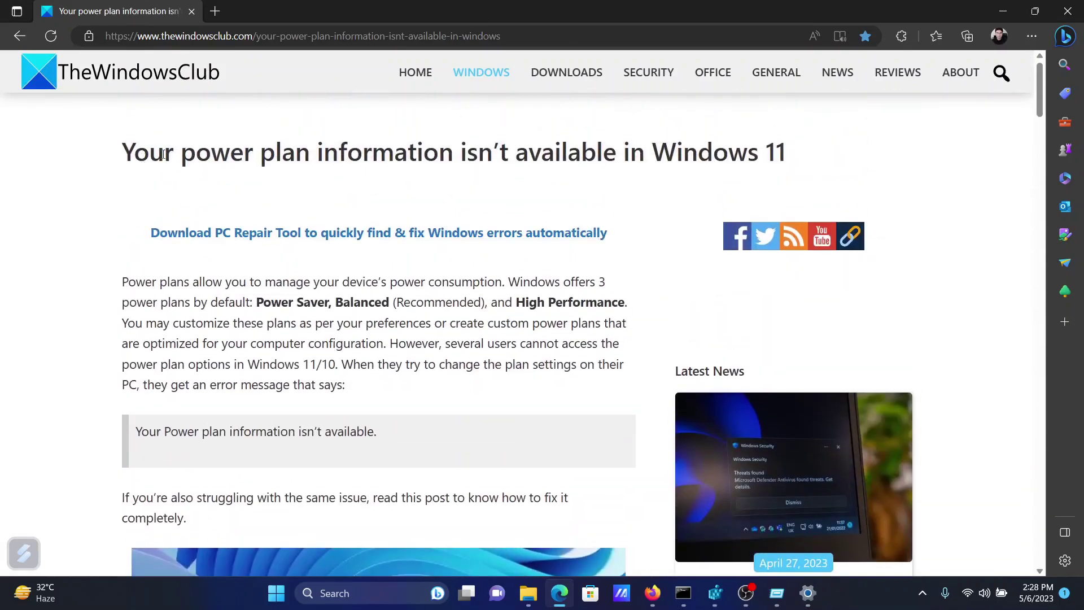
drag(164, 154, 712, 163)
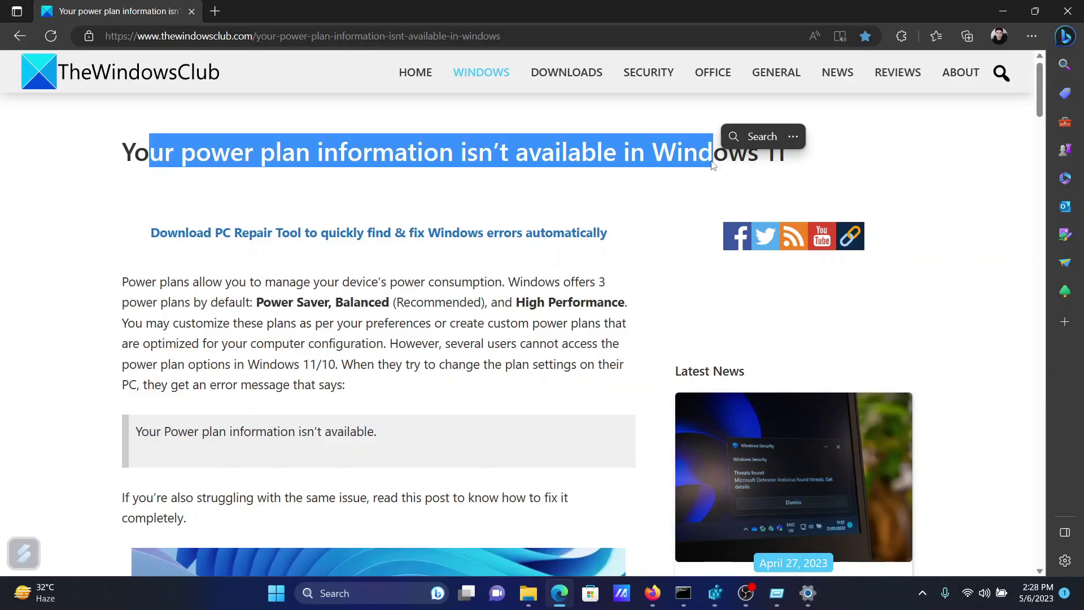